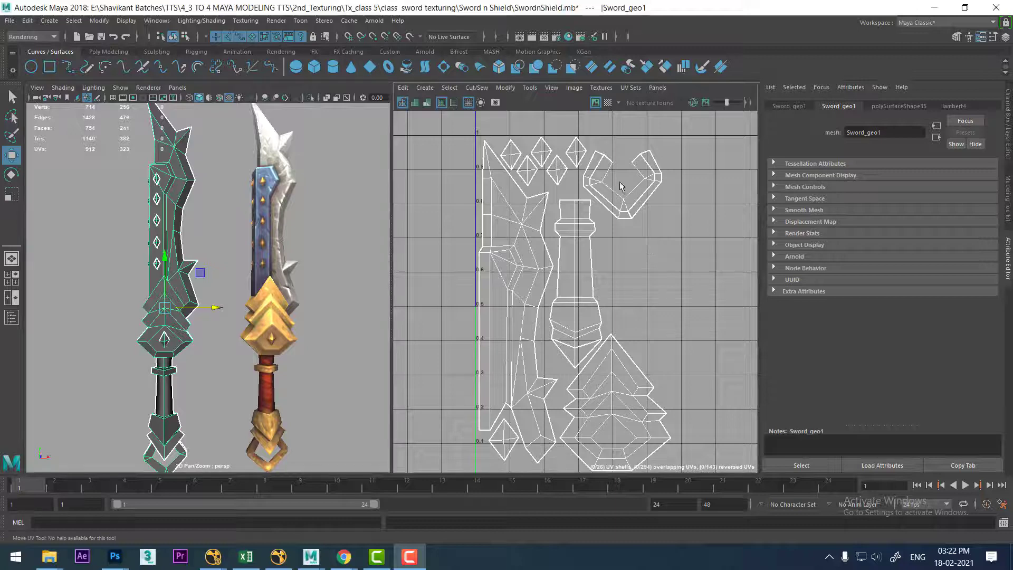
Set the Maya UV Snapshot size to 1024 × 1024.
{"action": "left_click", "coordinate": [495, 101]}
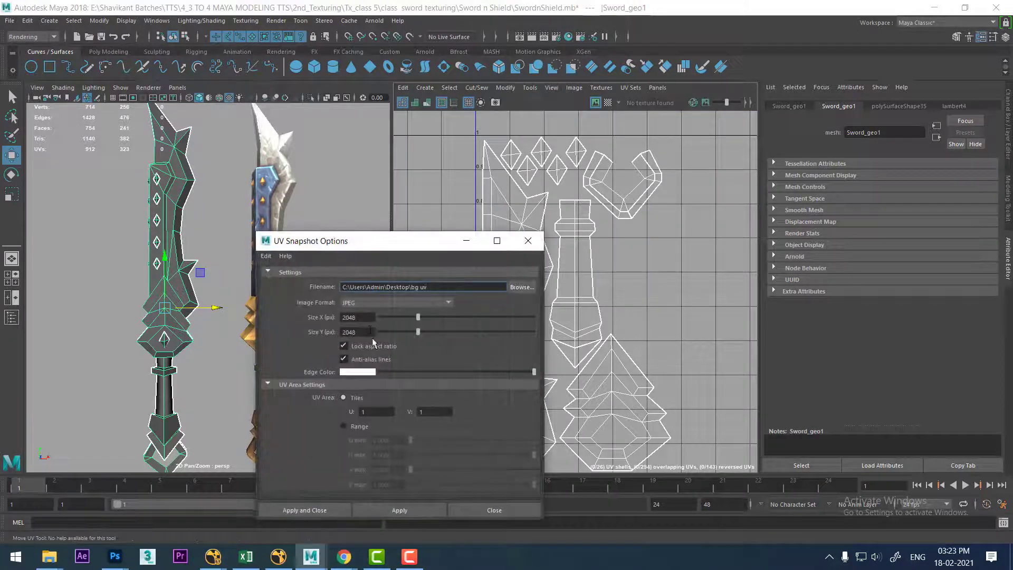
{"action": "left_click_drag", "start_coordinate": [368, 320], "coordinate": [293, 318]}
{"action": "type", "text": "1024"}
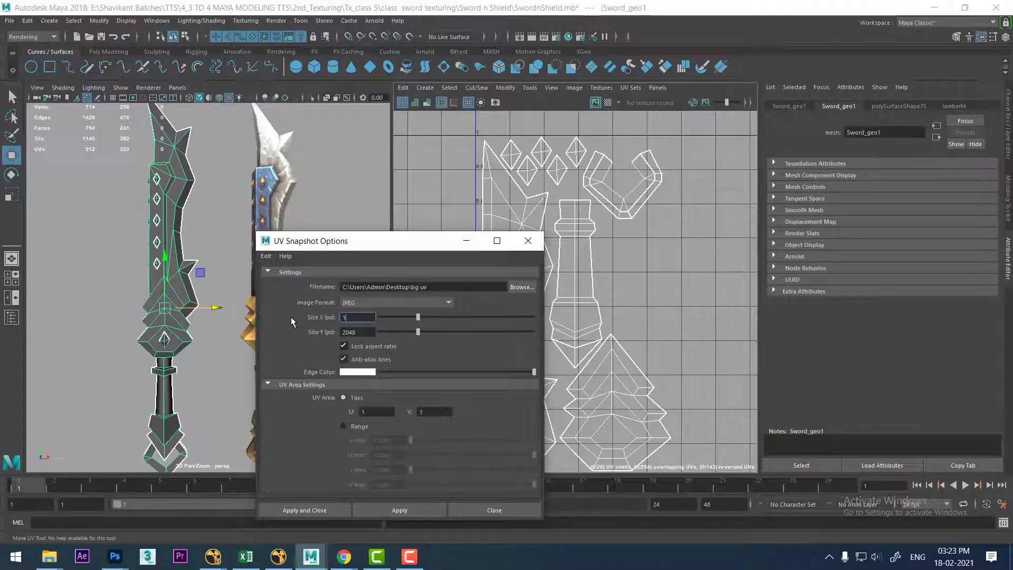
{"action": "key", "text": "Tab"}
{"action": "type", "text": "1024"}
Point the snapshot at the Sword n Shield folder with file name 'sword uv'.
{"action": "left_click", "coordinate": [520, 288]}
{"action": "mouse_move", "coordinate": [49, 556]}
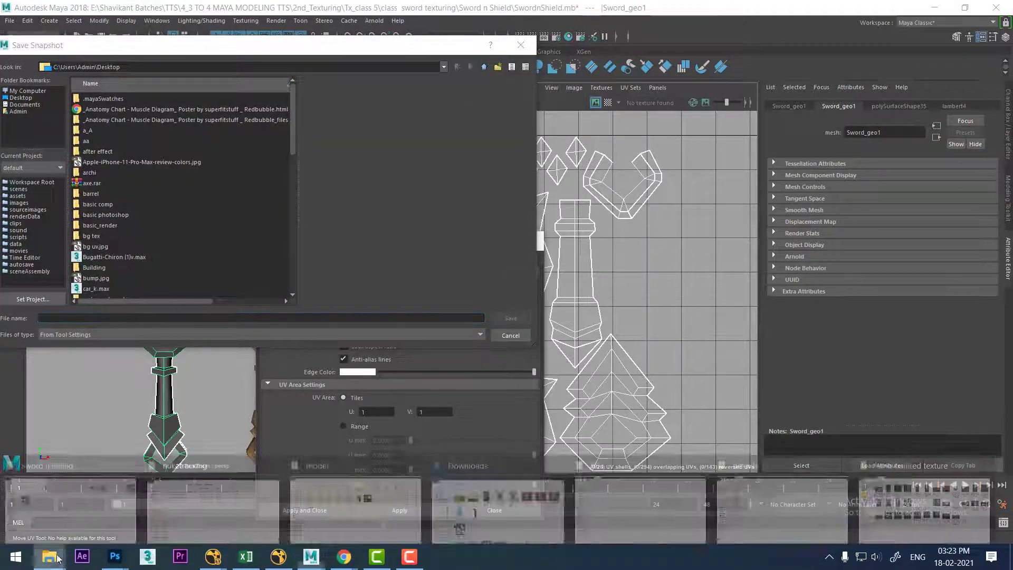
{"action": "left_click", "coordinate": [71, 507]}
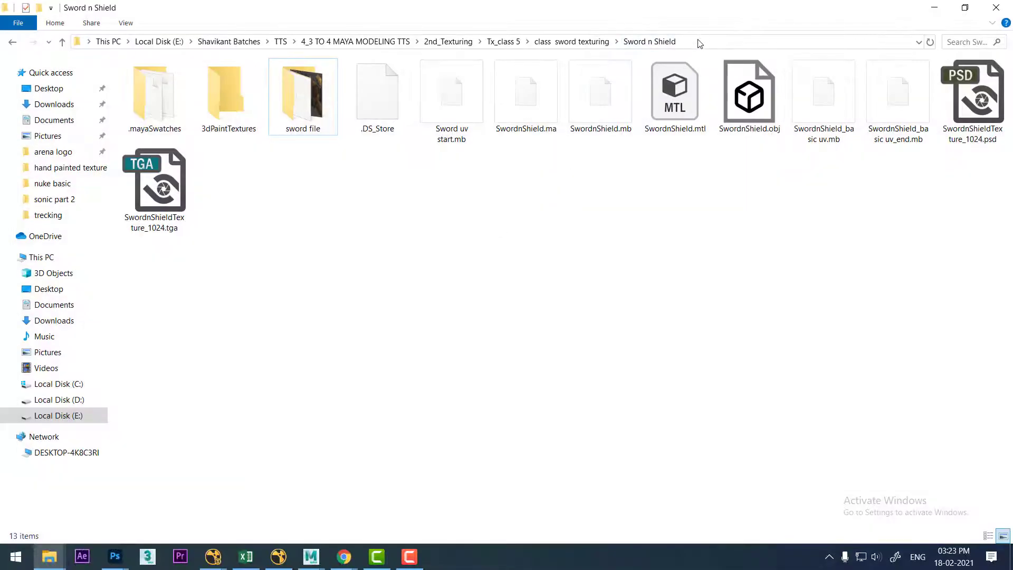
{"action": "left_click", "coordinate": [695, 42]}
{"action": "left_click", "coordinate": [934, 8]}
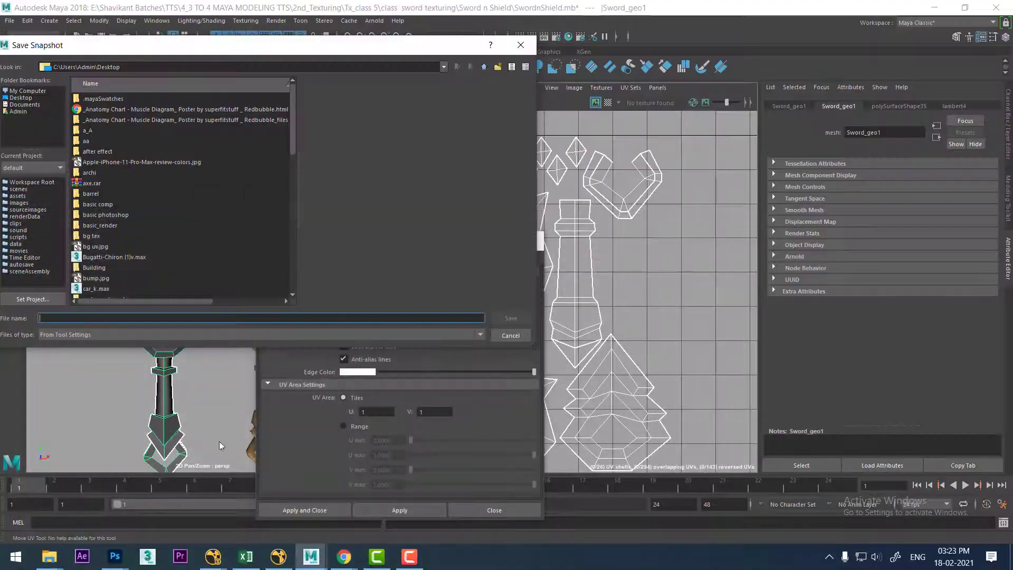
{"action": "type", "text": "E:\\Shavikant Batches\\TTS\\4_3 TO 4 MAYA MODELING TTS\\2nd_Texturing\\Tx_class 5\\class  sword texturing\\Sword n Shield"}
{"action": "key", "text": "Return"}
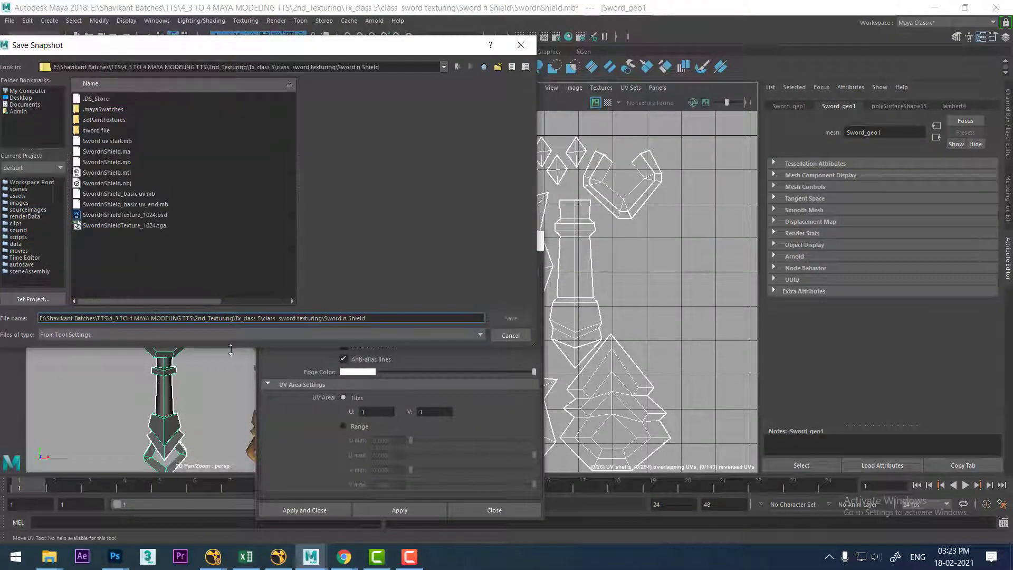
{"action": "key", "text": "ctrl+a"}
{"action": "type", "text": "s"}
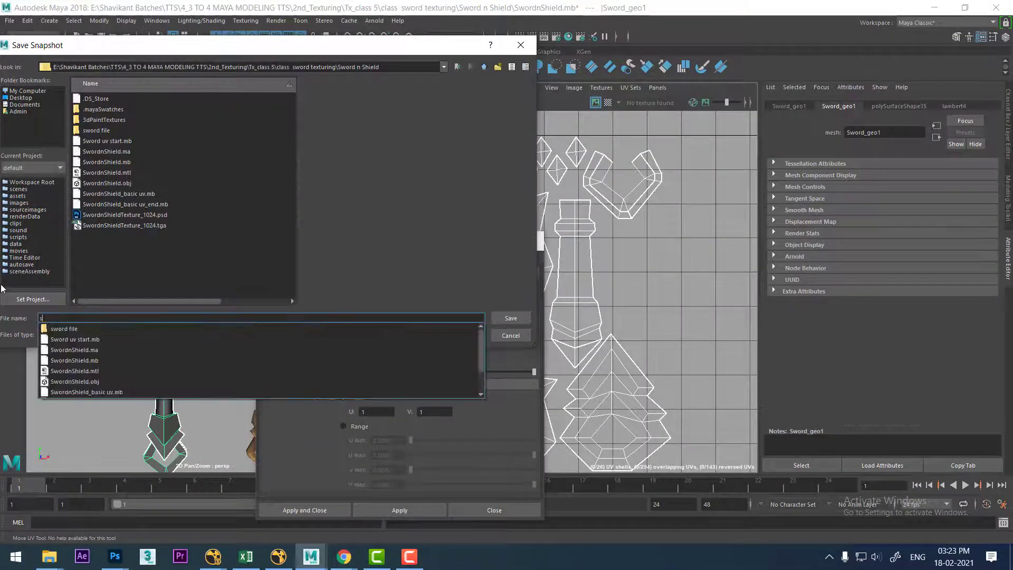
{"action": "type", "text": "word uv"}
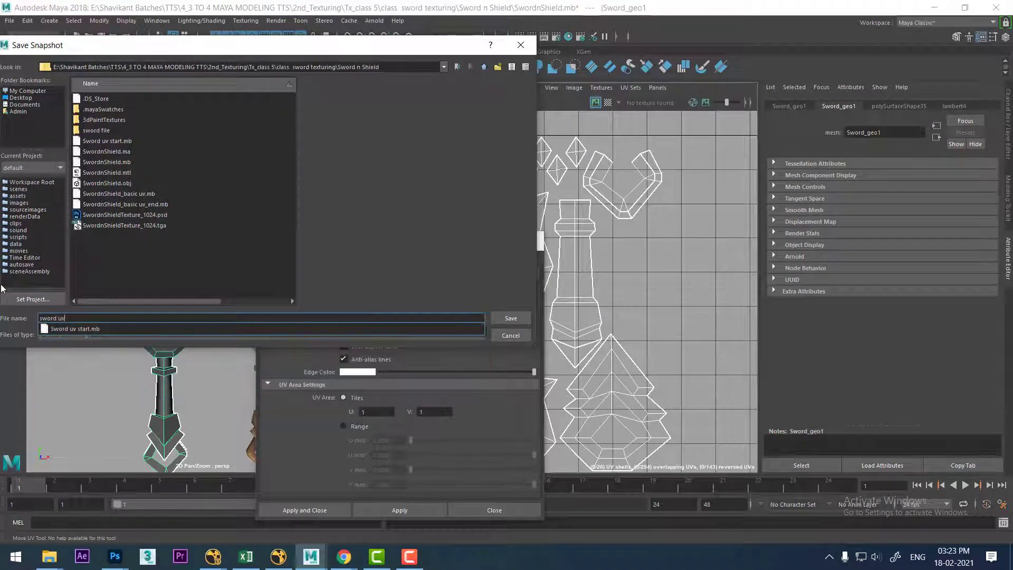
{"action": "left_click", "coordinate": [203, 255]}
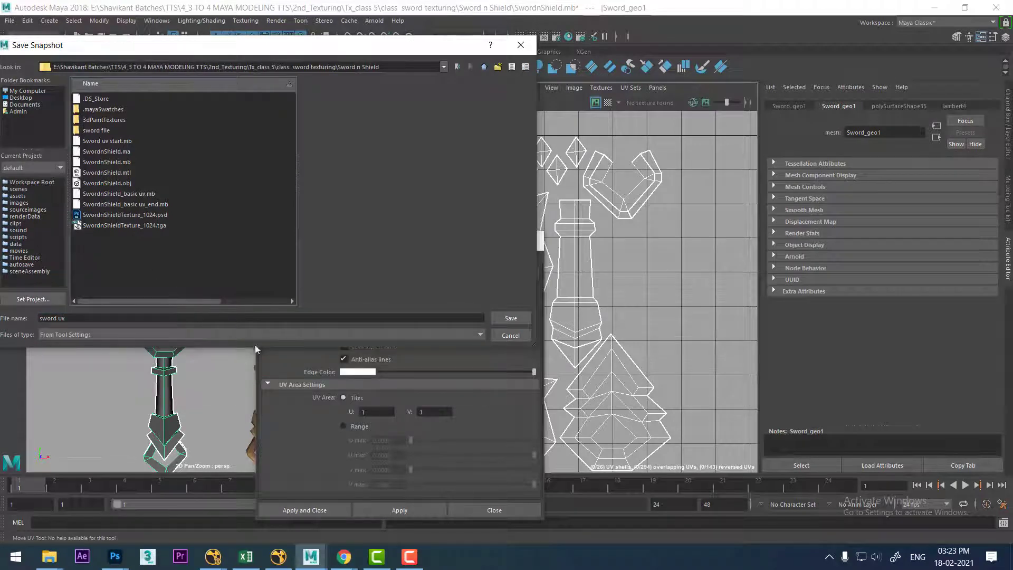
{"action": "left_click", "coordinate": [497, 319]}
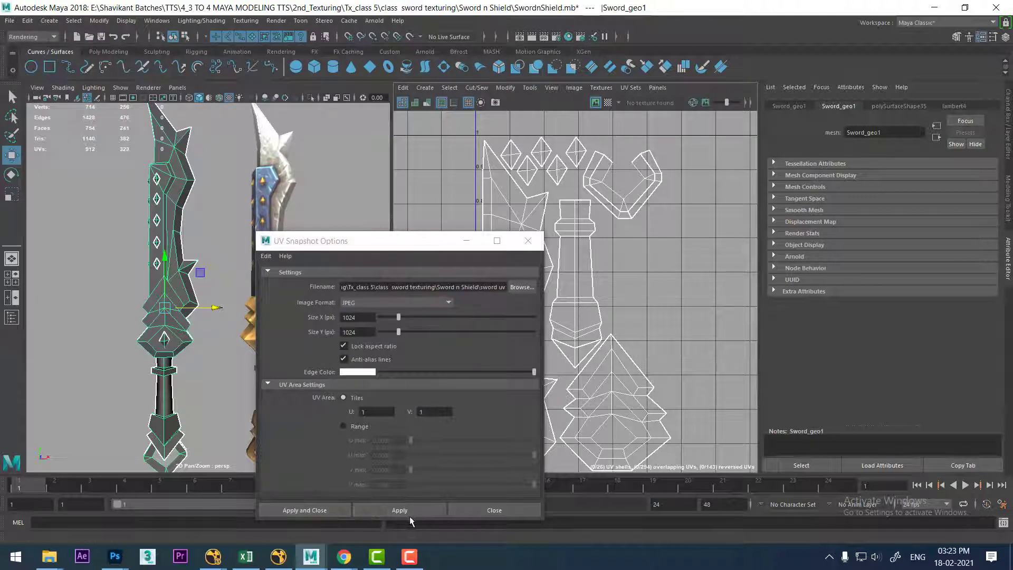
Export the snapshot and select sword uv.jpg in the Sword n Shield folder.
{"action": "left_click", "coordinate": [313, 511]}
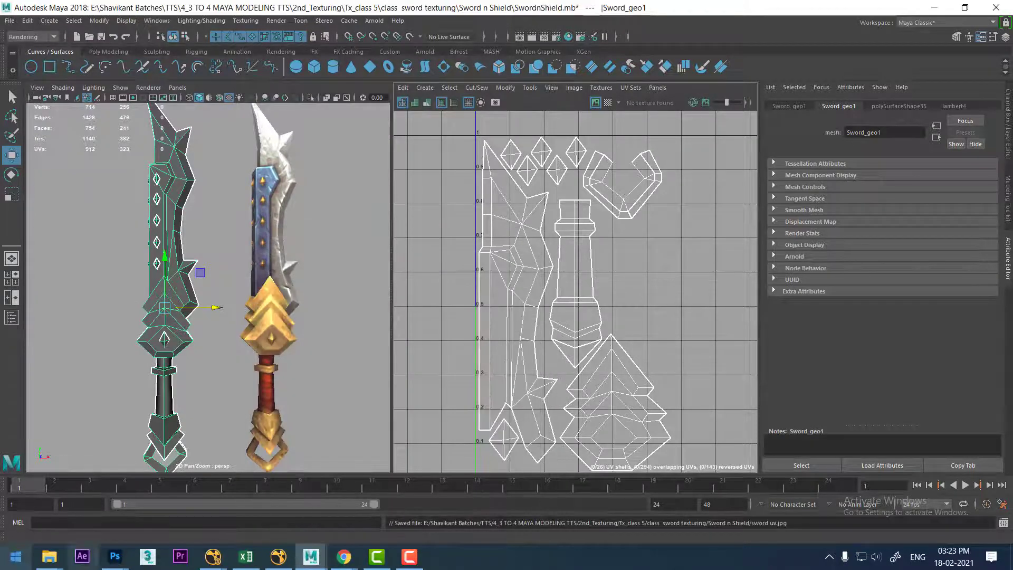
{"action": "left_click", "coordinate": [55, 557]}
{"action": "left_click", "coordinate": [71, 504]}
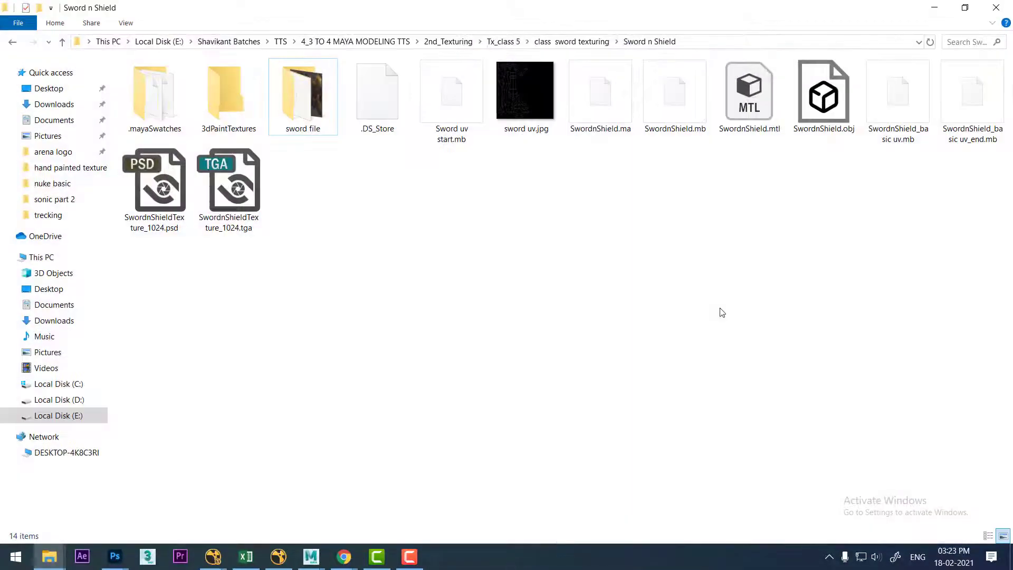
{"action": "left_click", "coordinate": [510, 88]}
{"action": "right_click", "coordinate": [511, 88]}
{"action": "mouse_move", "coordinate": [541, 196]}
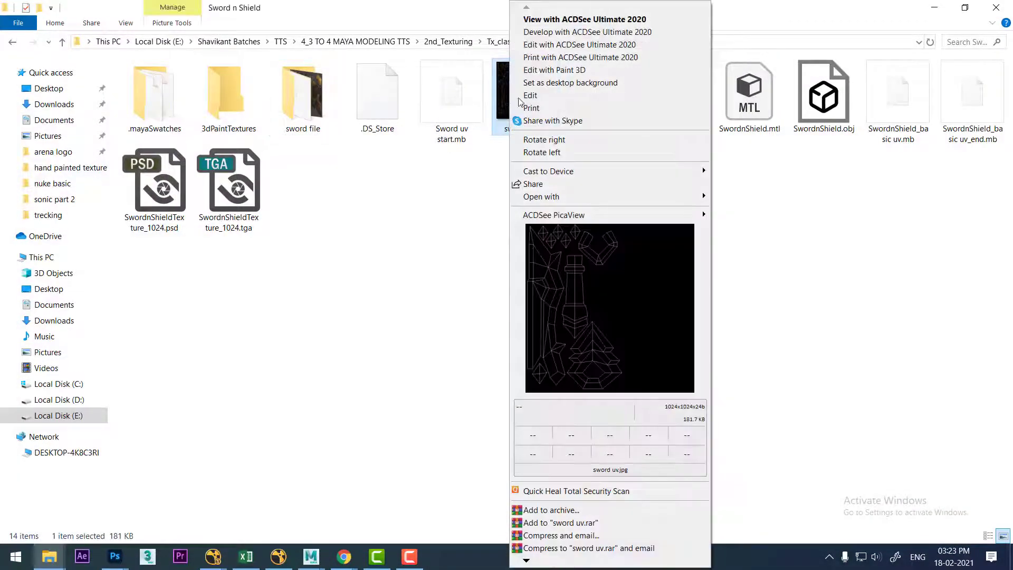
Open sword uv.jpg in Photoshop in a floating window with Layers docked beside it.
{"action": "left_click", "coordinate": [751, 229]}
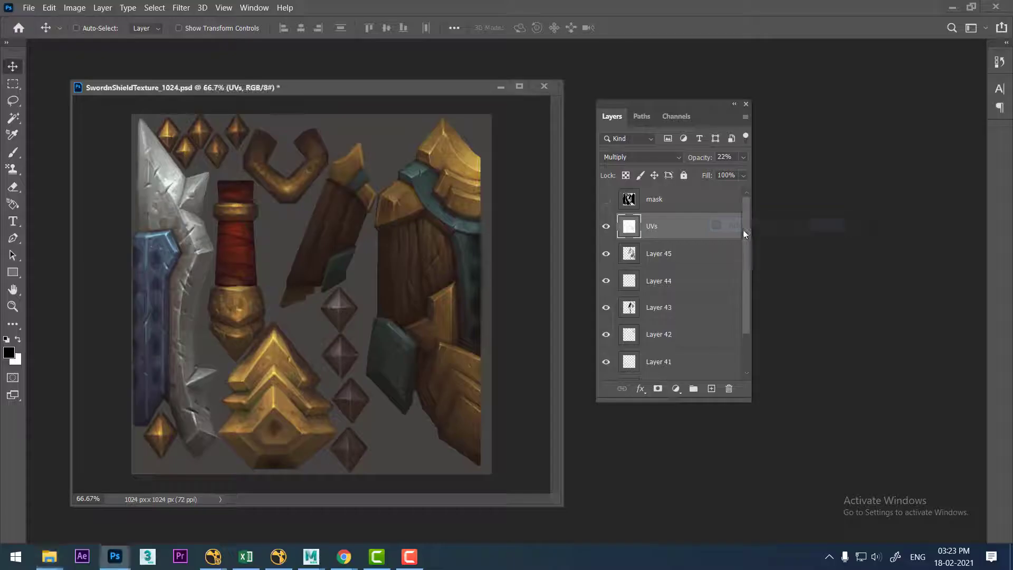
{"action": "left_click_drag", "start_coordinate": [359, 109], "coordinate": [631, 135]}
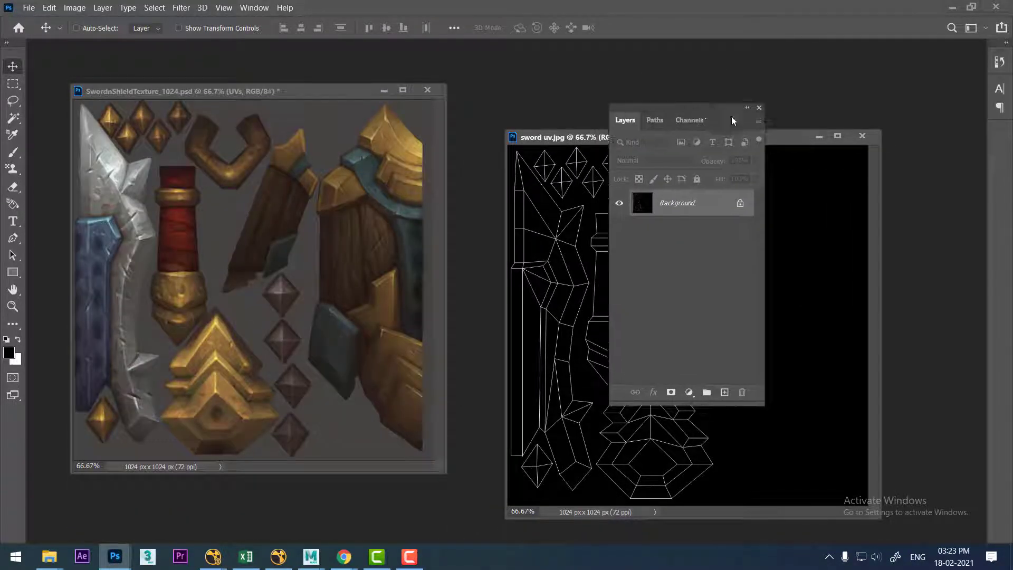
{"action": "left_click_drag", "start_coordinate": [677, 109], "coordinate": [836, 139]}
{"action": "left_click_drag", "start_coordinate": [688, 133], "coordinate": [639, 133]}
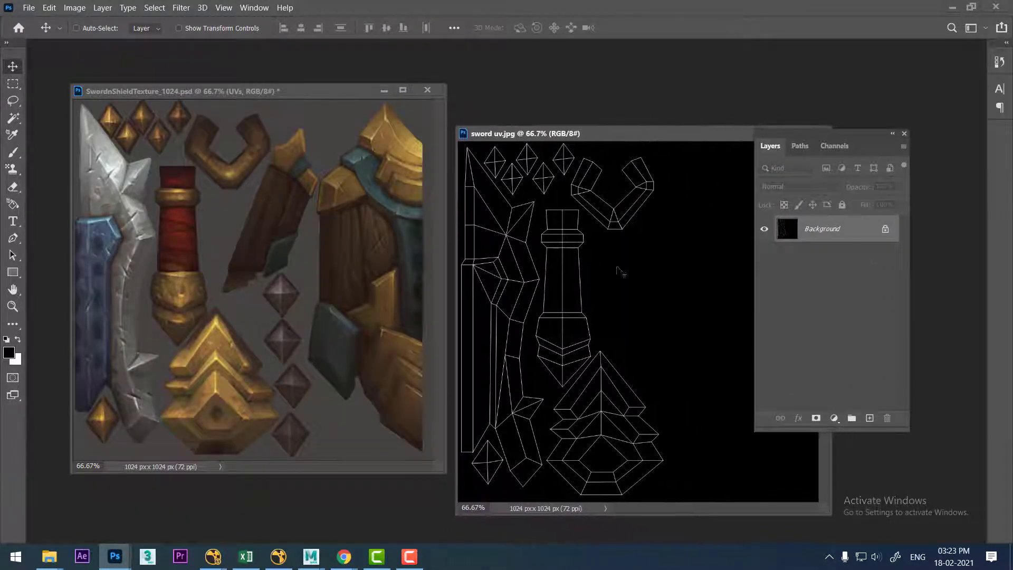
Unlock Background as Layer 0, add Layer 1, and sample the grip's dark red 2a1514.
{"action": "double_click", "coordinate": [828, 235]}
{"action": "left_click", "coordinate": [495, 109]}
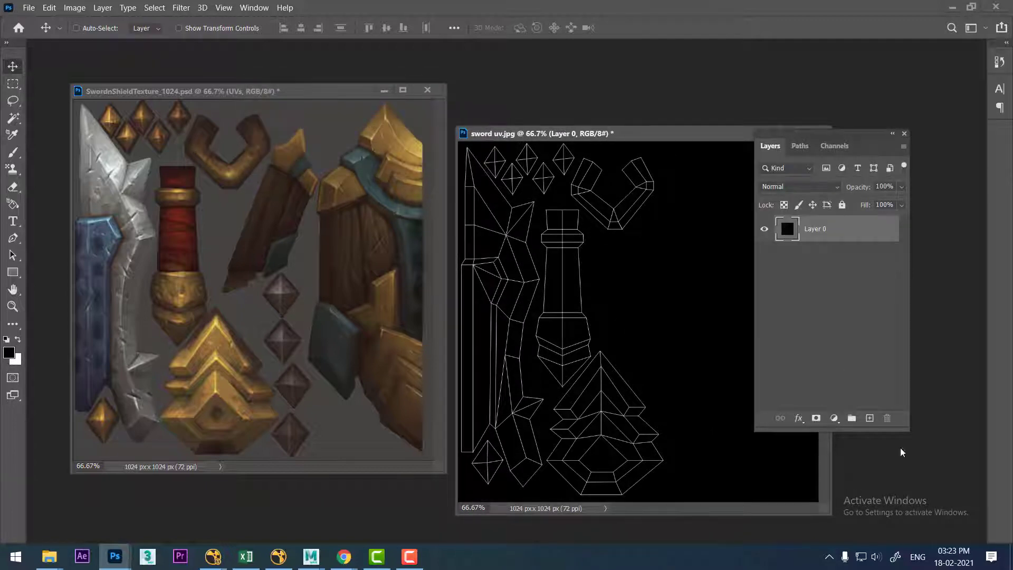
{"action": "left_click", "coordinate": [869, 418]}
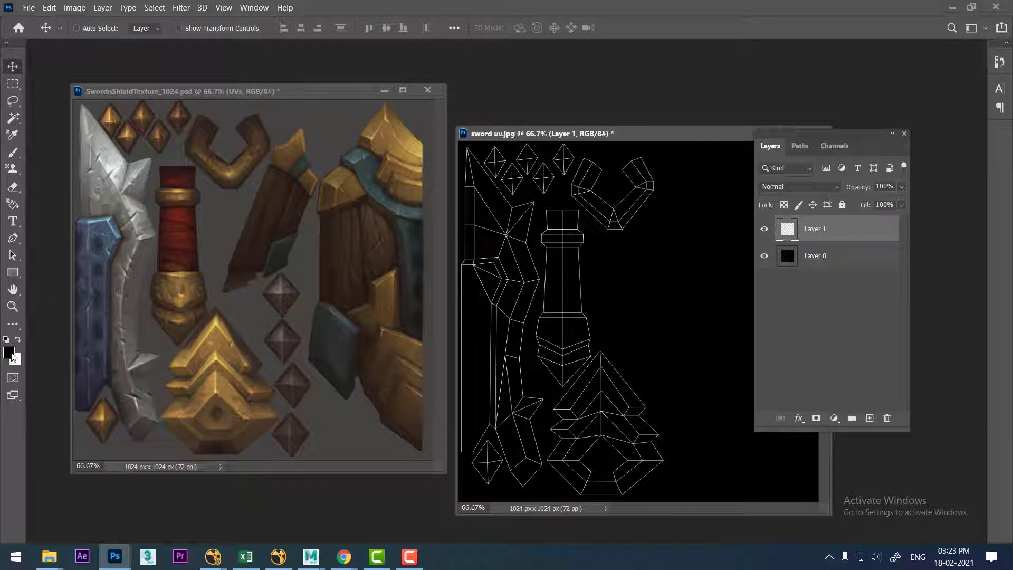
{"action": "left_click", "coordinate": [8, 354]}
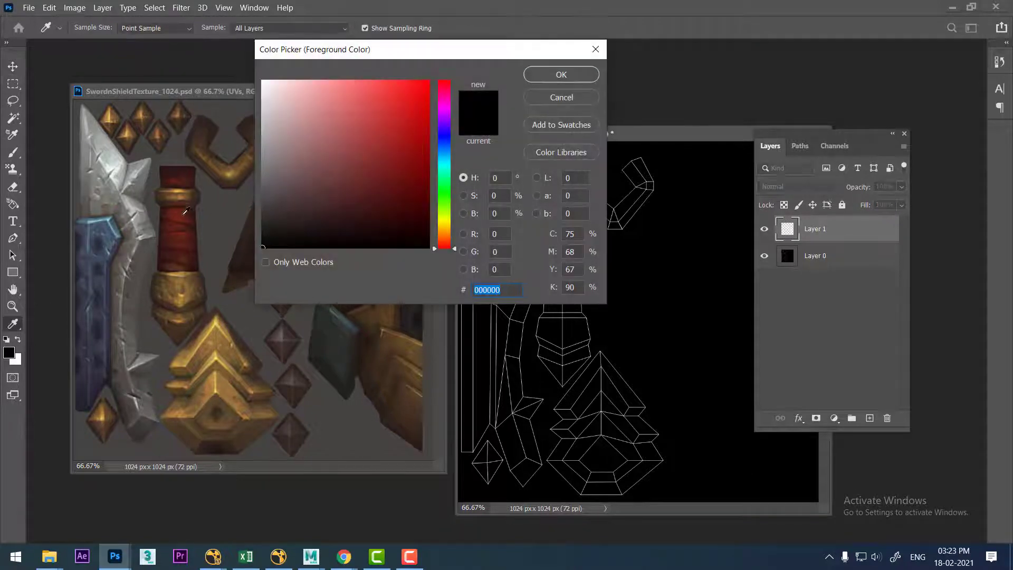
{"action": "left_click", "coordinate": [199, 211]}
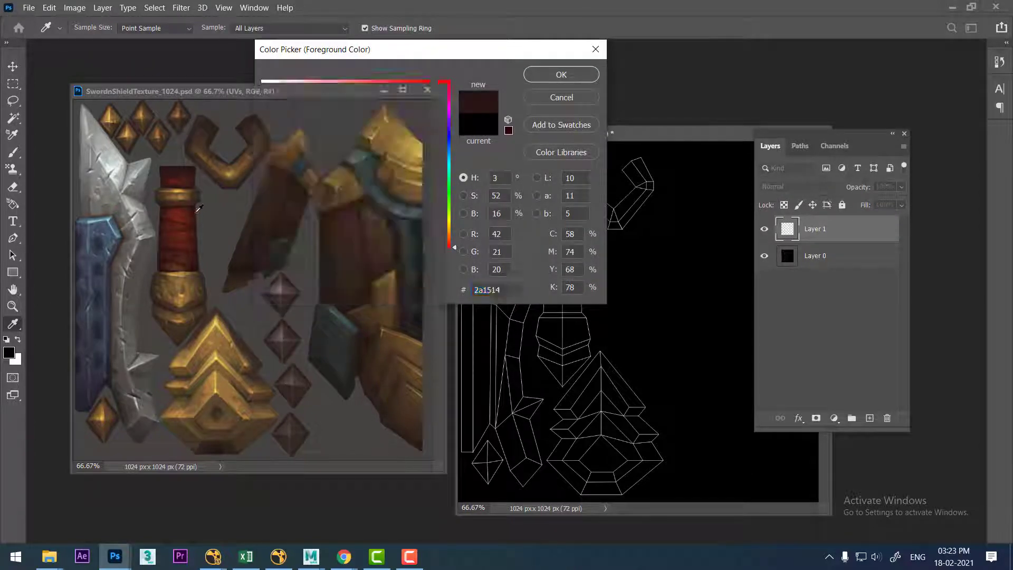
{"action": "left_click", "coordinate": [562, 75]}
{"action": "key", "text": "b"}
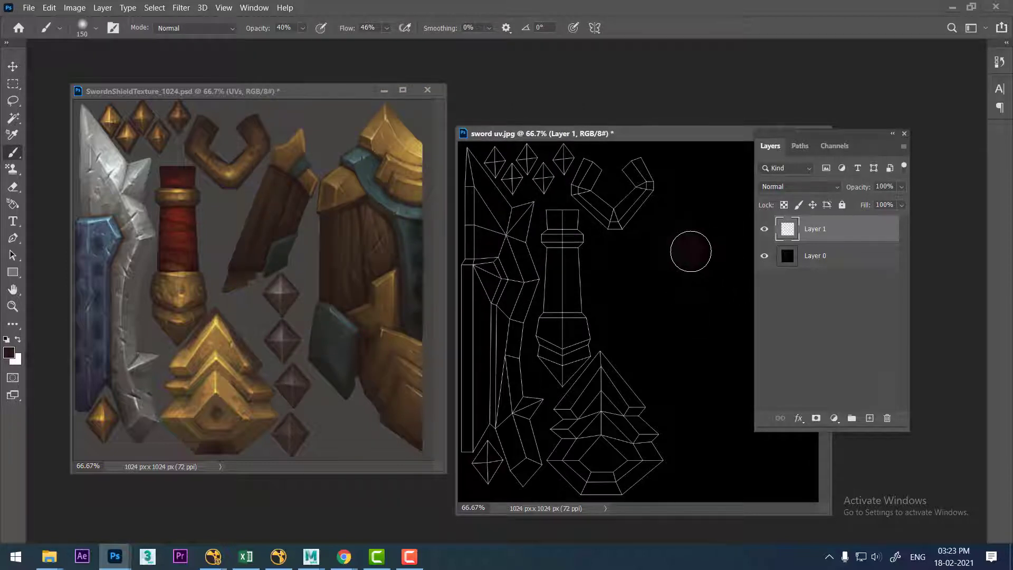
Paint a solid dark red dab on Layer 1 at 100% flow, with Layer 0 hidden.
{"action": "left_click_drag", "start_coordinate": [693, 243], "coordinate": [679, 253]}
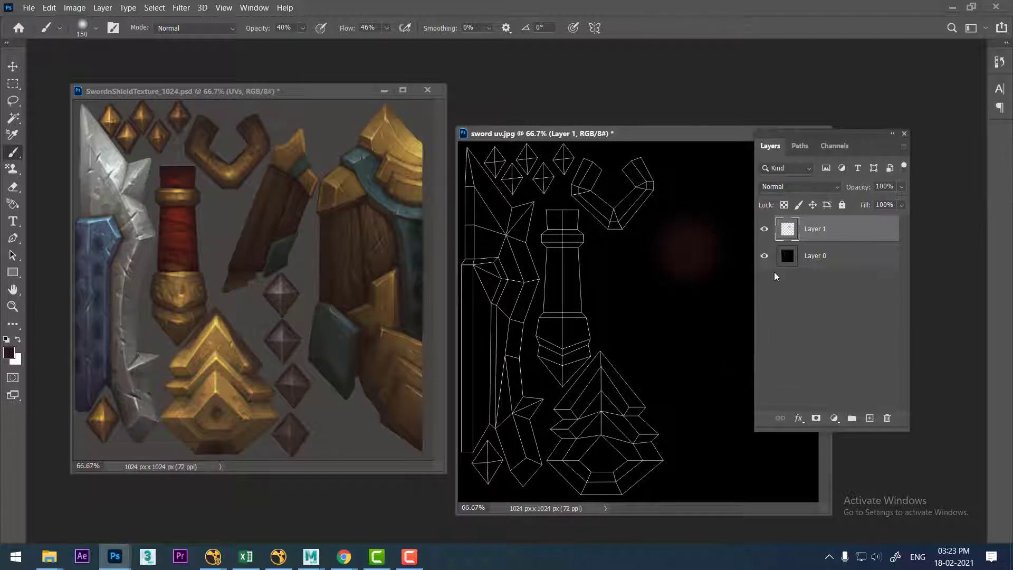
{"action": "left_click", "coordinate": [765, 258]}
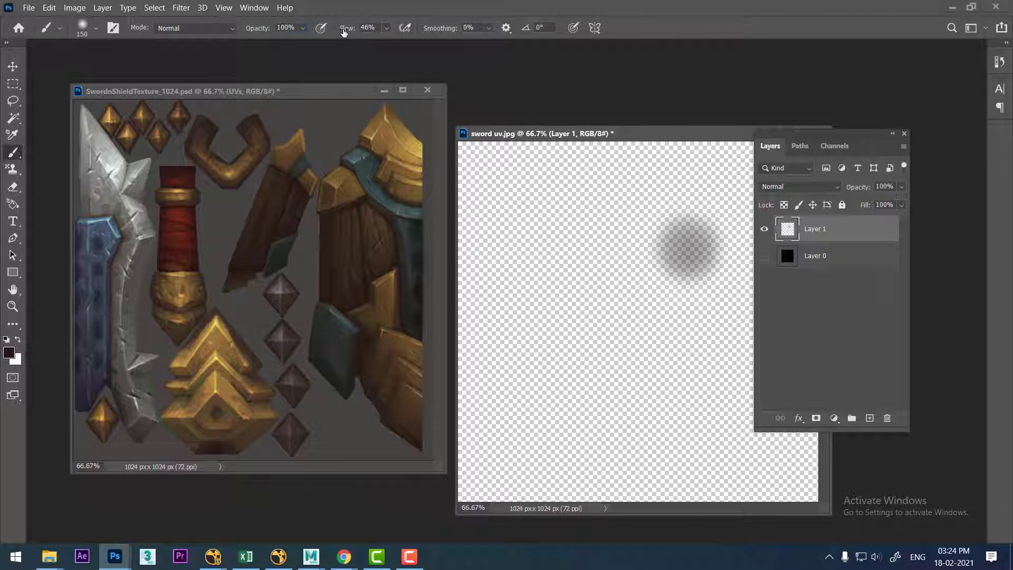
{"action": "left_click_drag", "start_coordinate": [343, 31], "coordinate": [380, 32]}
{"action": "mouse_move", "coordinate": [688, 248]}
{"action": "left_mouse_down"}
{"action": "mouse_move", "coordinate": [682, 262]}
{"action": "mouse_move", "coordinate": [686, 251]}
{"action": "left_mouse_up"}
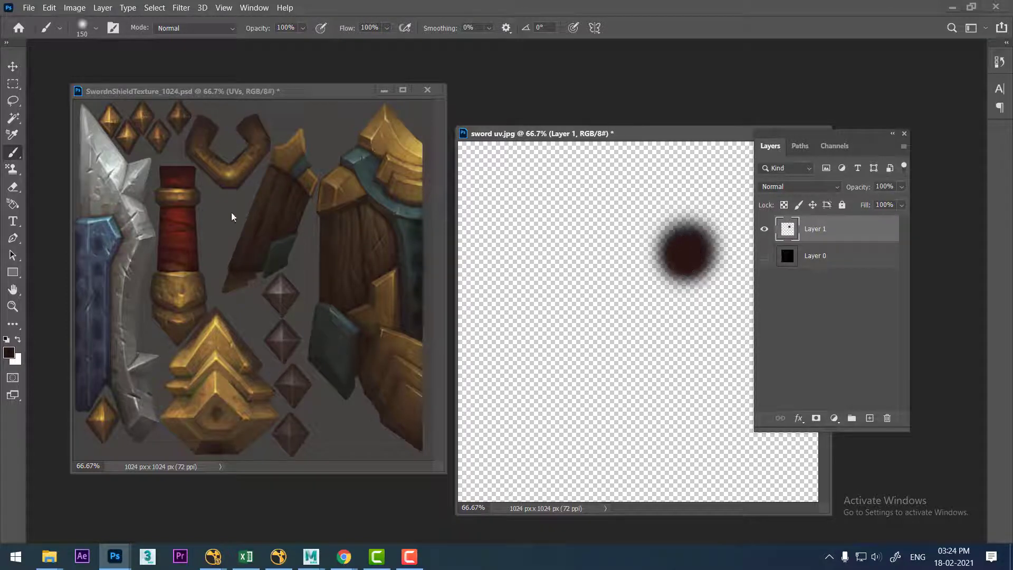
Add red-brown dabs sampled from the grip above and below it, then show Layer 0.
{"action": "left_click", "coordinate": [186, 210], "text": "alt"}
{"action": "left_click", "coordinate": [691, 195]}
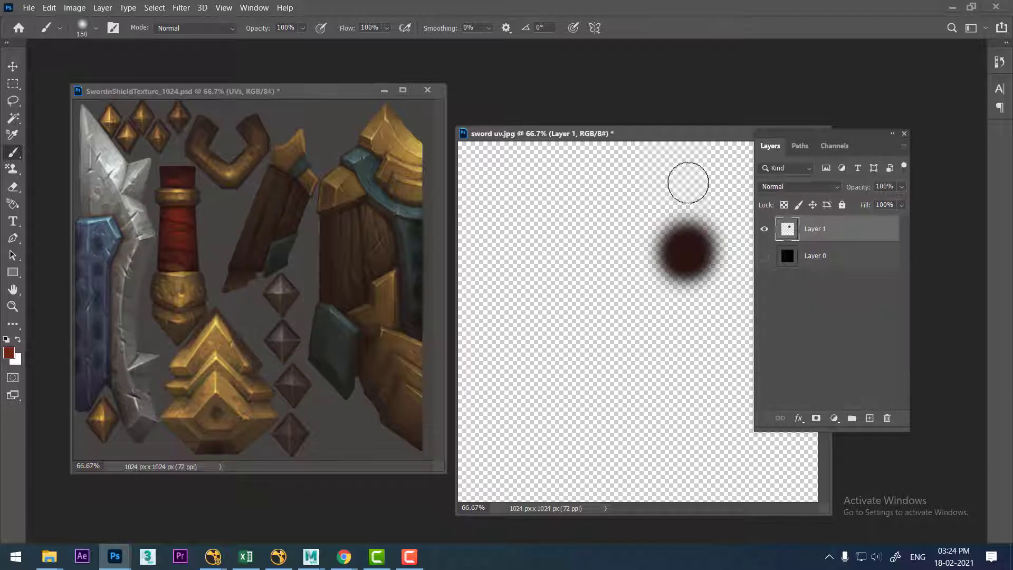
{"action": "left_click", "coordinate": [682, 183]}
{"action": "left_click_drag", "start_coordinate": [682, 183], "coordinate": [689, 181]}
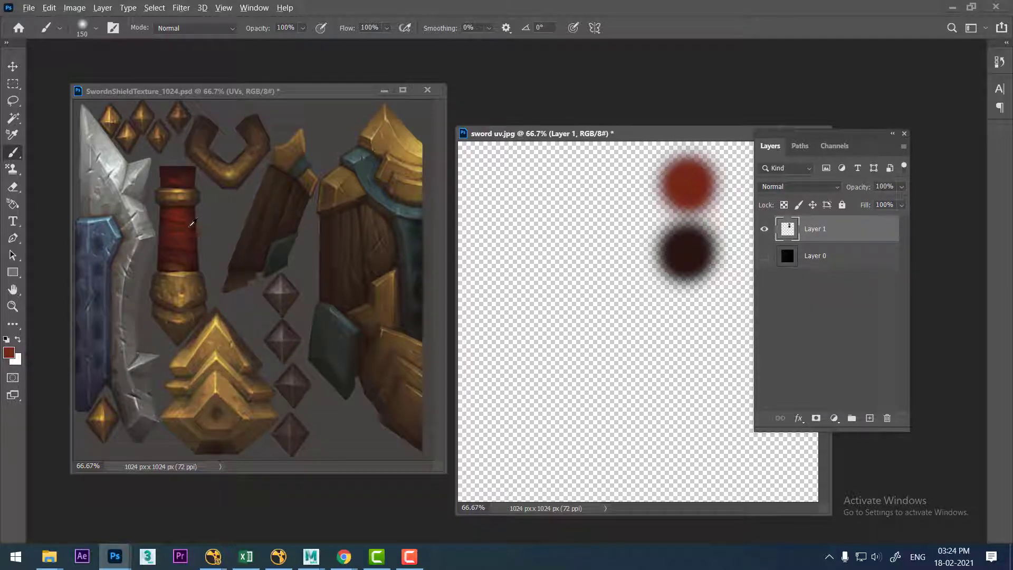
{"action": "left_click", "coordinate": [684, 332]}
{"action": "left_click_drag", "start_coordinate": [683, 332], "coordinate": [680, 331]}
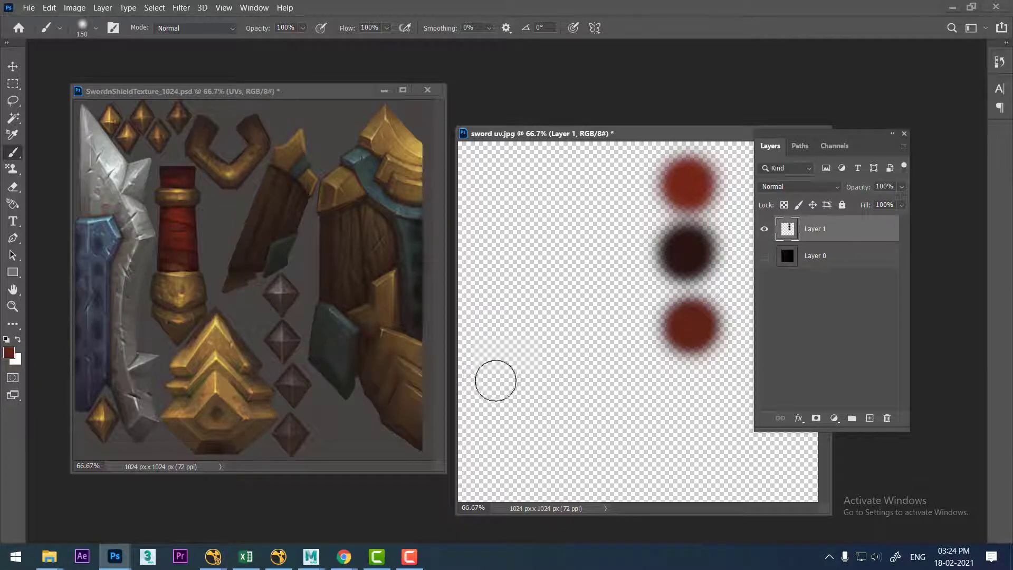
{"action": "left_click_drag", "start_coordinate": [585, 138], "coordinate": [539, 138]}
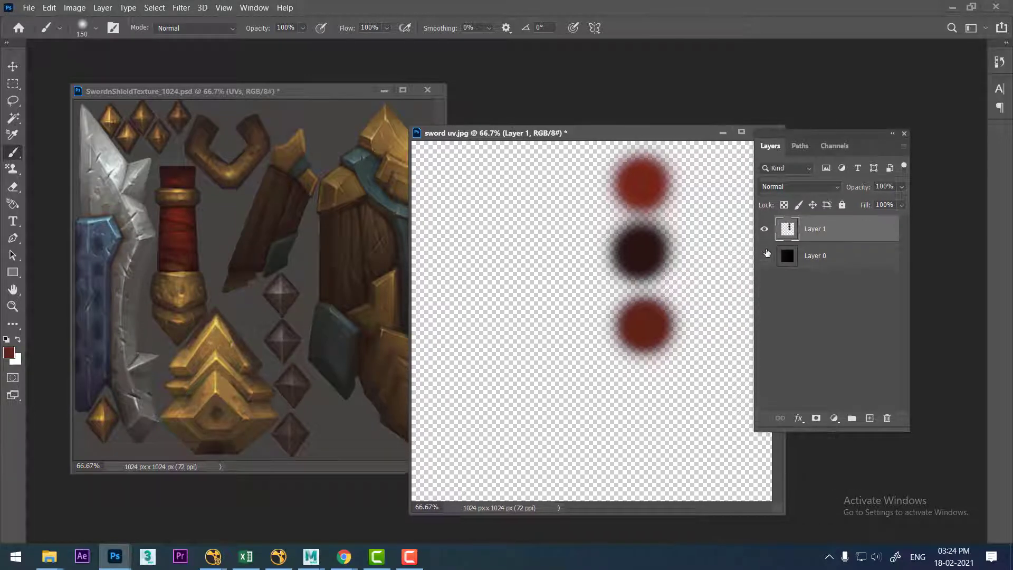
{"action": "left_click", "coordinate": [764, 255]}
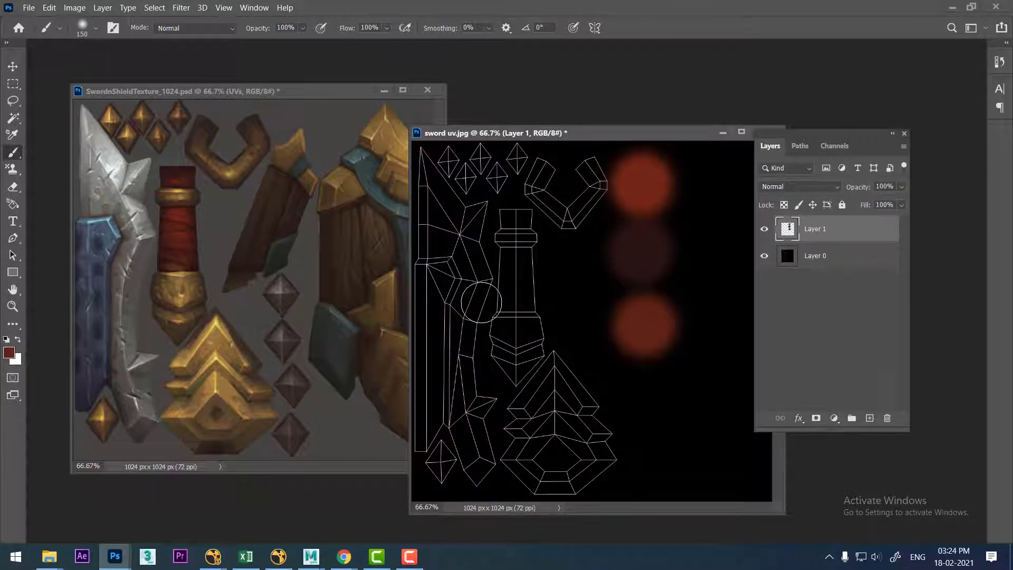
View sword uv at 100% and switch to the Magic Wand tool.
{"action": "key", "text": "ctrl+1"}
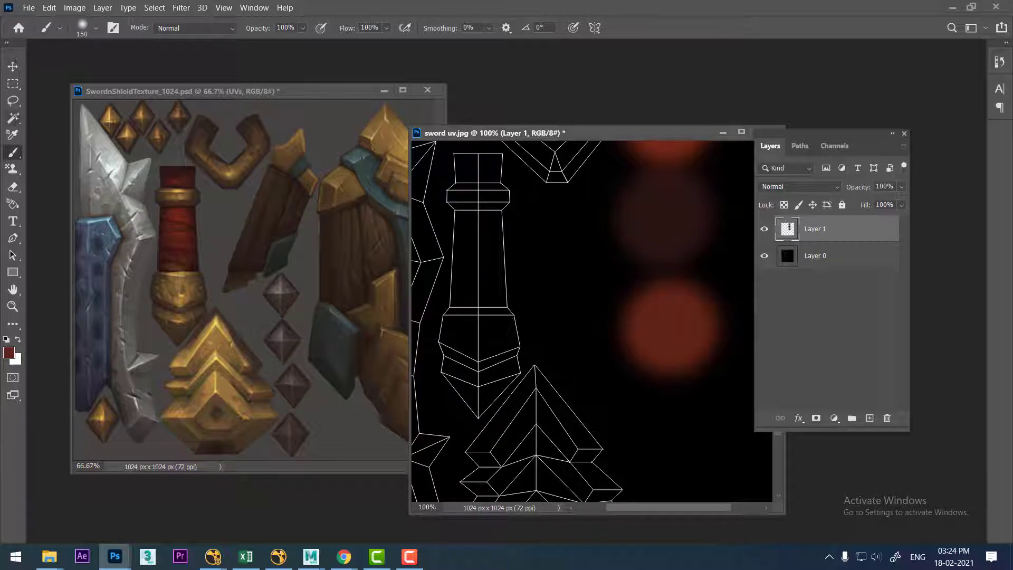
{"action": "key", "text": "w"}
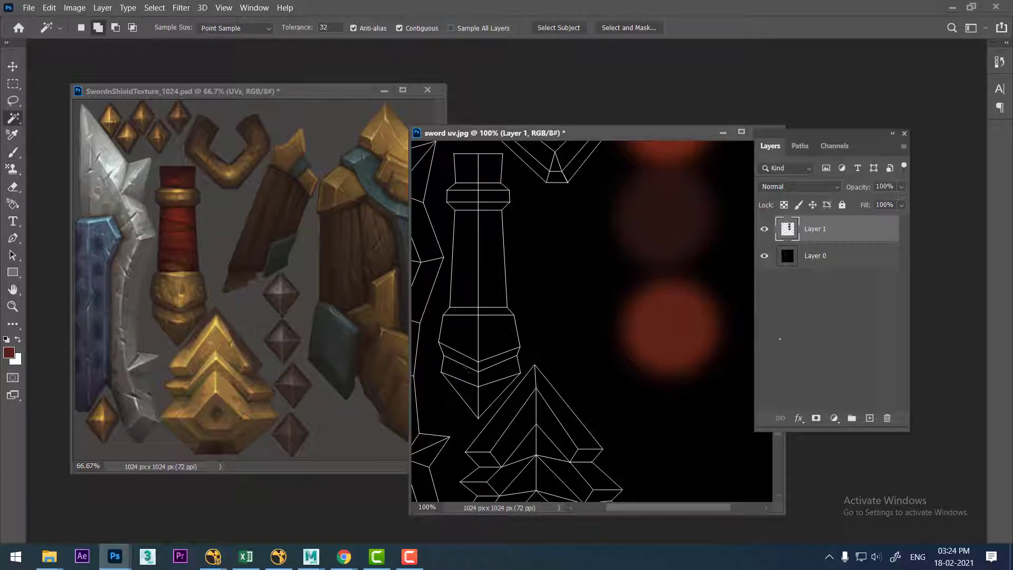
Select the UV shells by inverting a Magic Wand pick of the black, and fill them dark red on new Layer 2.
{"action": "left_click", "coordinate": [815, 255]}
{"action": "left_click", "coordinate": [554, 252]}
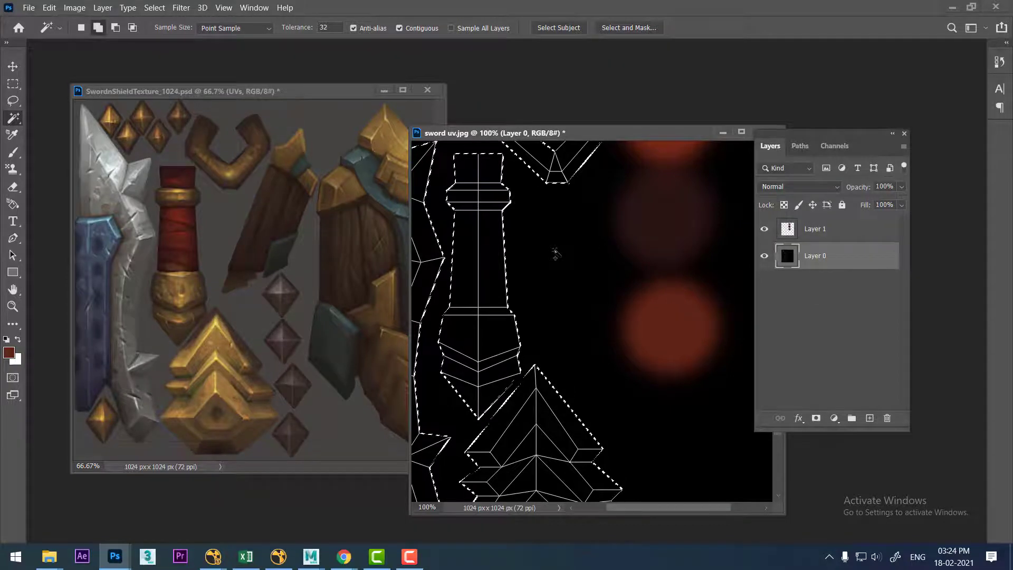
{"action": "key", "text": "ctrl+minus"}
{"action": "key", "text": "ctrl+minus"}
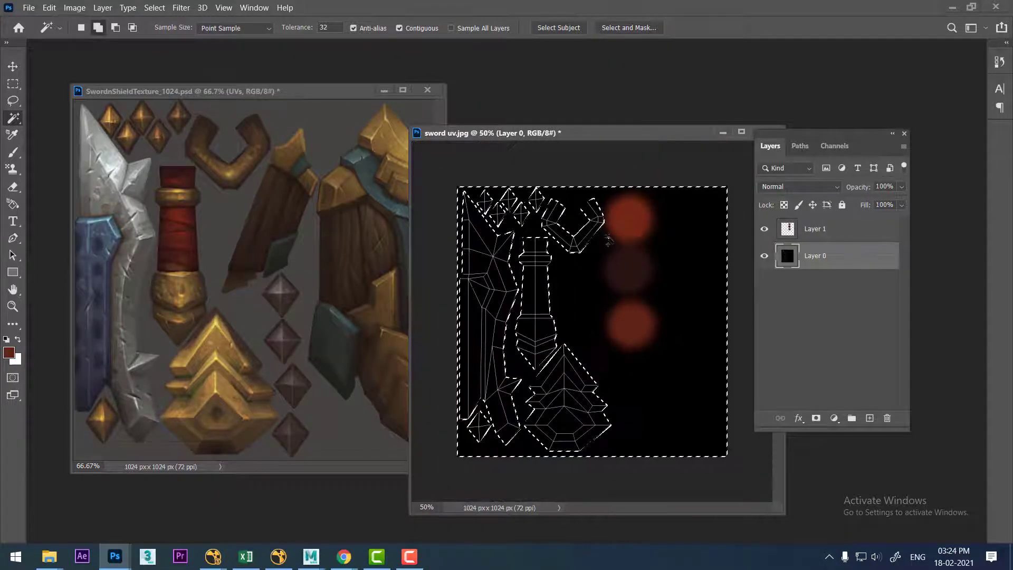
{"action": "key", "text": "ctrl+shift+i"}
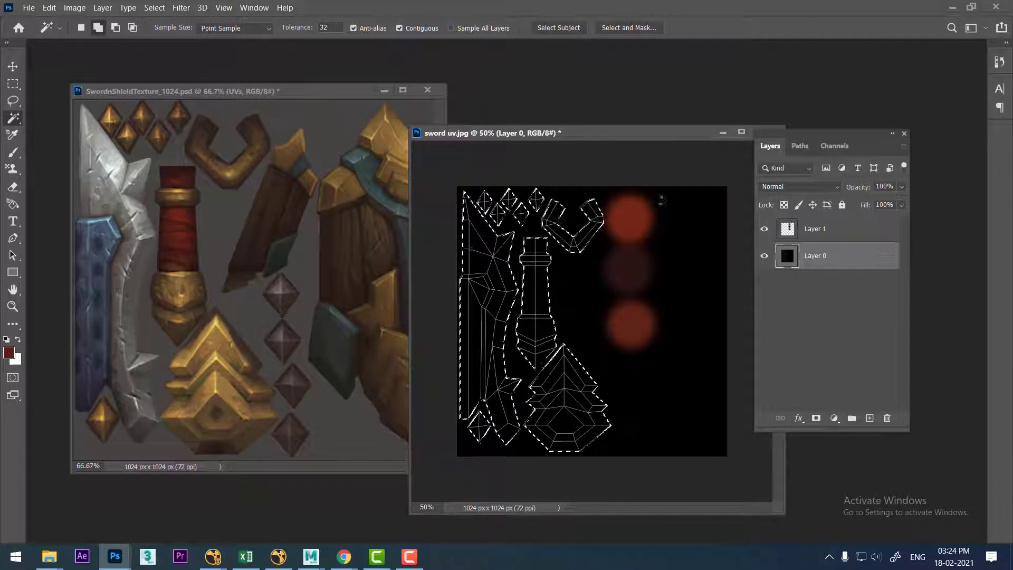
{"action": "left_click", "coordinate": [869, 418]}
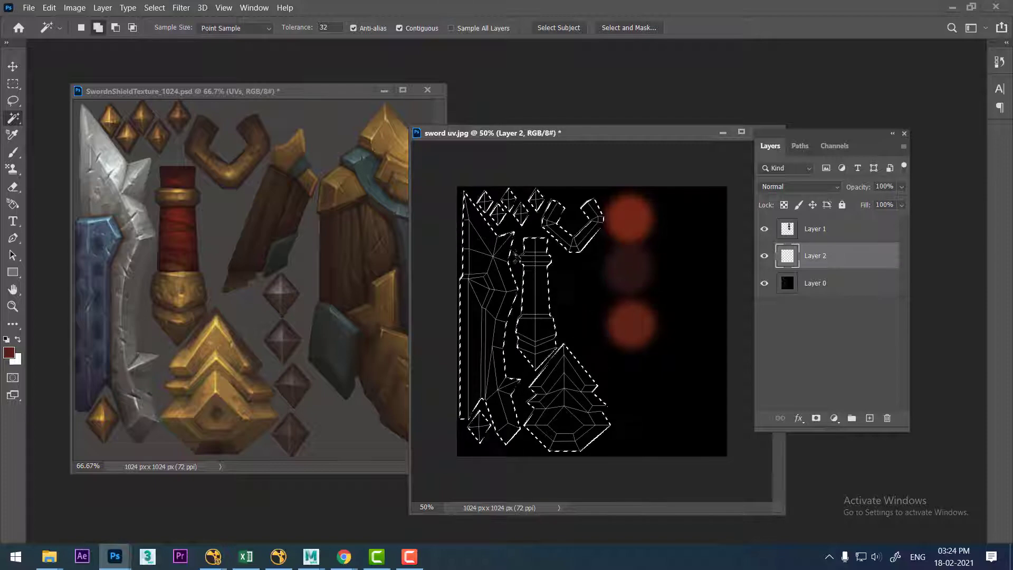
{"action": "key", "text": "alt+BackSpace"}
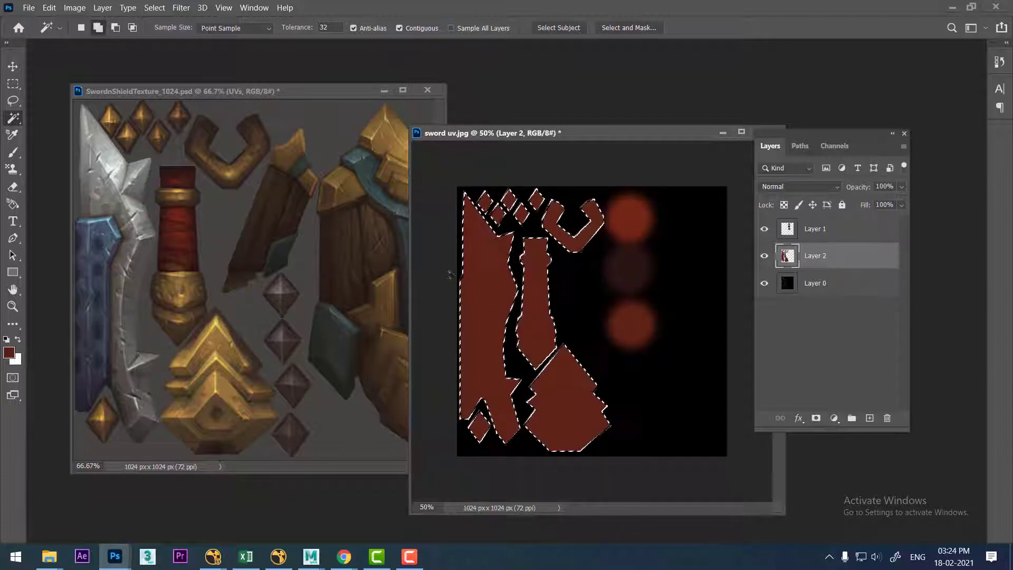
Choose a darker brown and refill the UV shells with it.
{"action": "key", "text": "ctrl+plus"}
{"action": "key", "text": "ctrl+plus"}
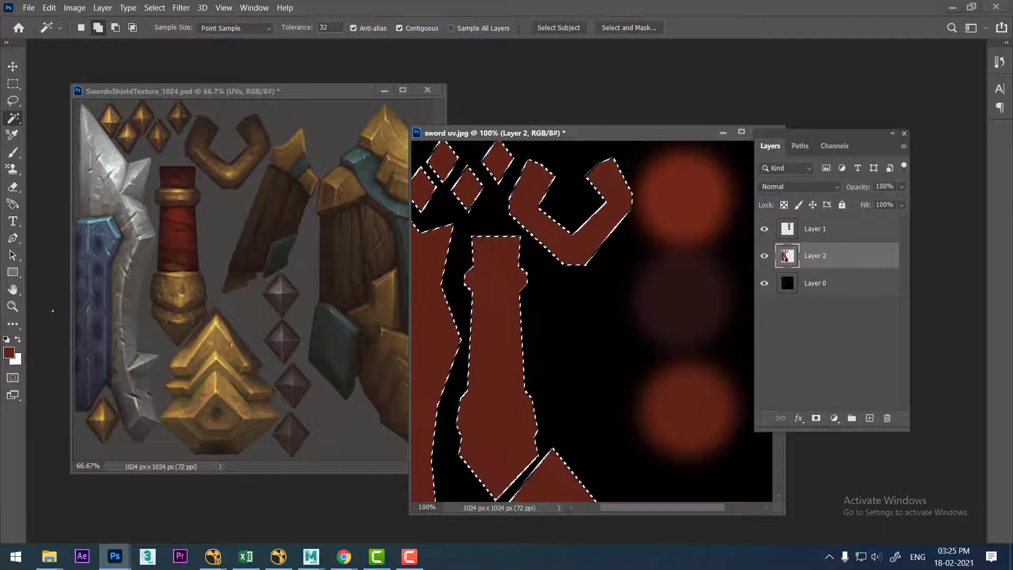
{"action": "left_click", "coordinate": [9, 352]}
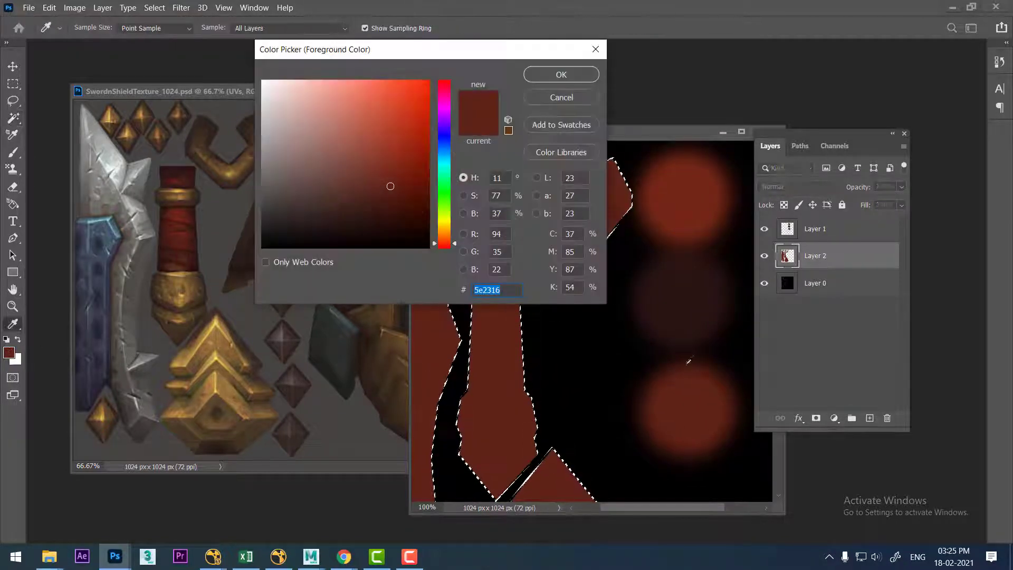
{"action": "left_click", "coordinate": [701, 312]}
{"action": "left_click", "coordinate": [561, 75]}
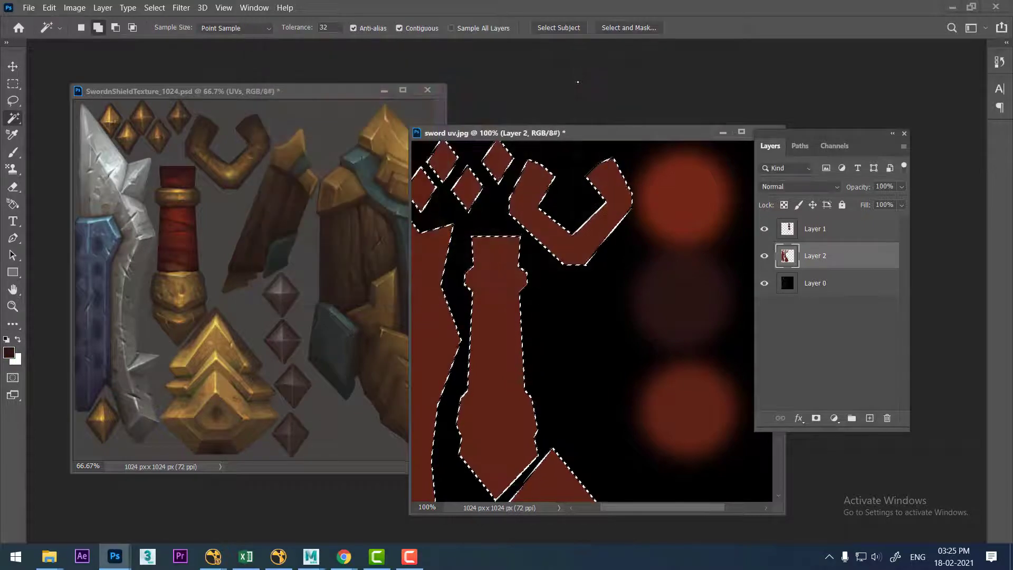
{"action": "key", "text": "alt+BackSpace"}
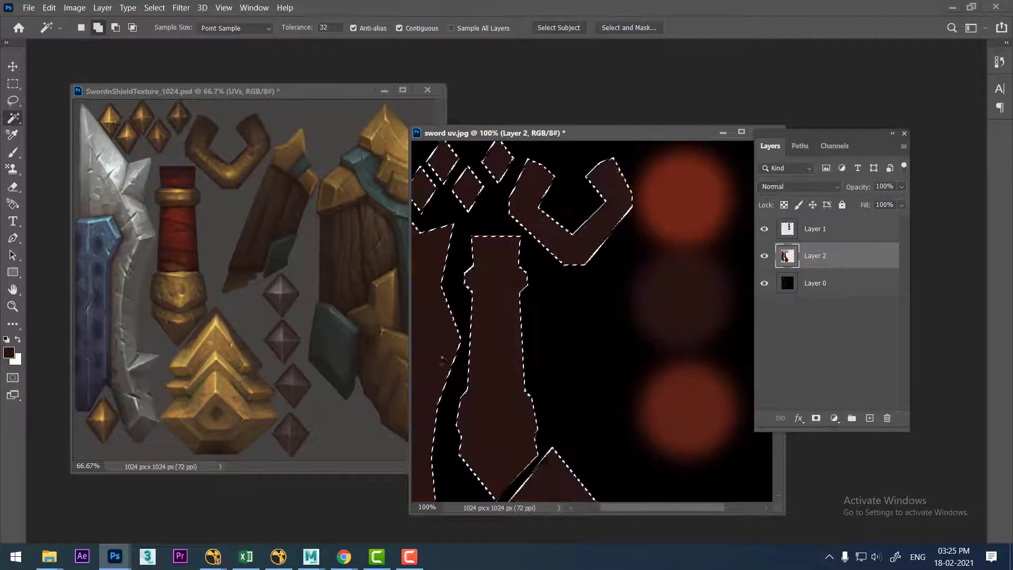
{"action": "key", "text": "ctrl+plus"}
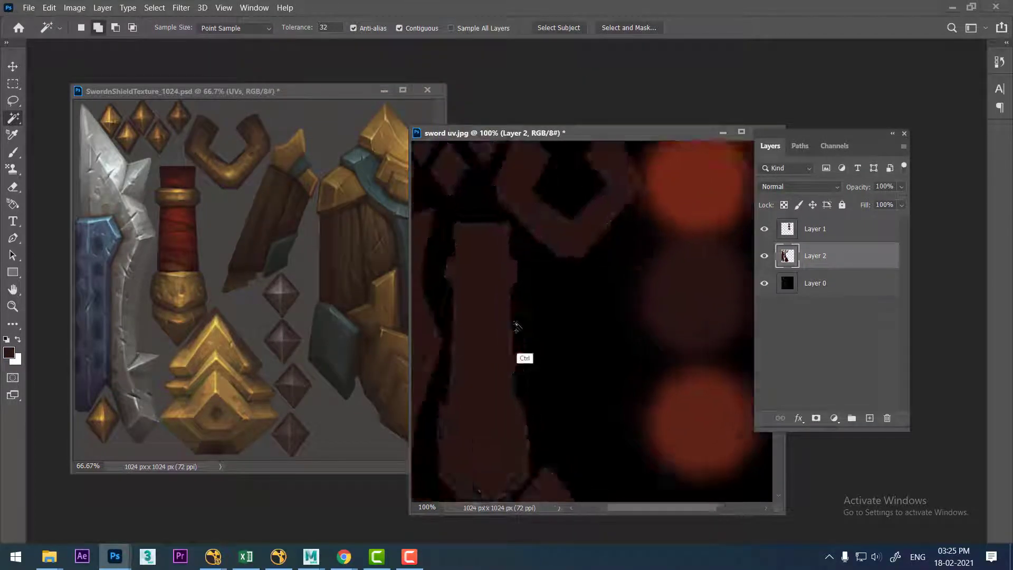
{"action": "left_click_drag", "start_coordinate": [498, 323], "coordinate": [589, 339]}
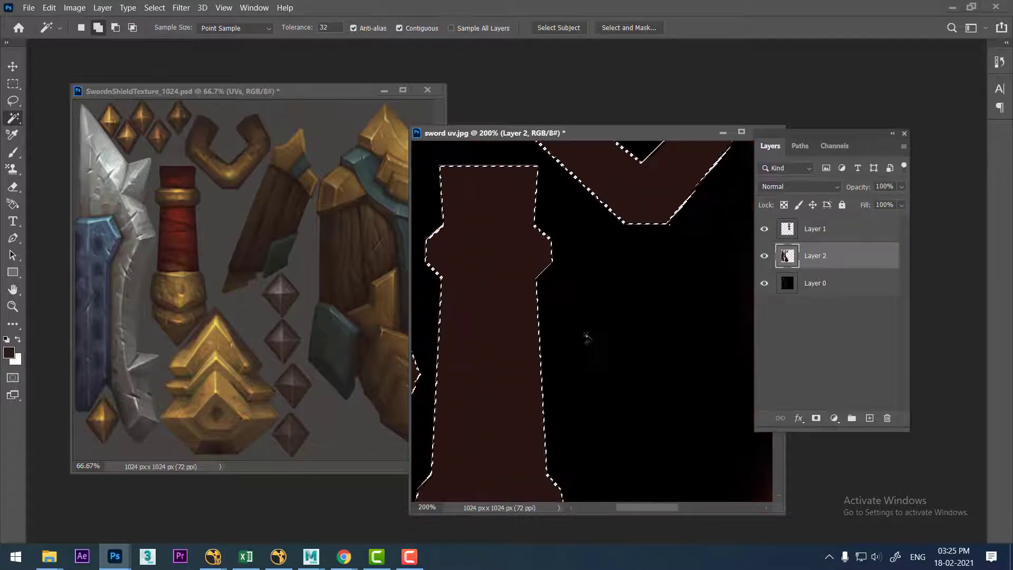
Reposition the document window and lower the brush opacity to 29%.
{"action": "key", "text": "ctrl+d"}
{"action": "key", "text": "ctrl+minus"}
{"action": "mouse_move", "coordinate": [585, 133]}
{"action": "left_mouse_down"}
{"action": "mouse_move", "coordinate": [359, 52]}
{"action": "mouse_move", "coordinate": [335, 82]}
{"action": "mouse_move", "coordinate": [201, 31]}
{"action": "left_mouse_up"}
{"action": "key", "text": "ctrl+shift+d"}
{"action": "key", "text": "ctrl+plus"}
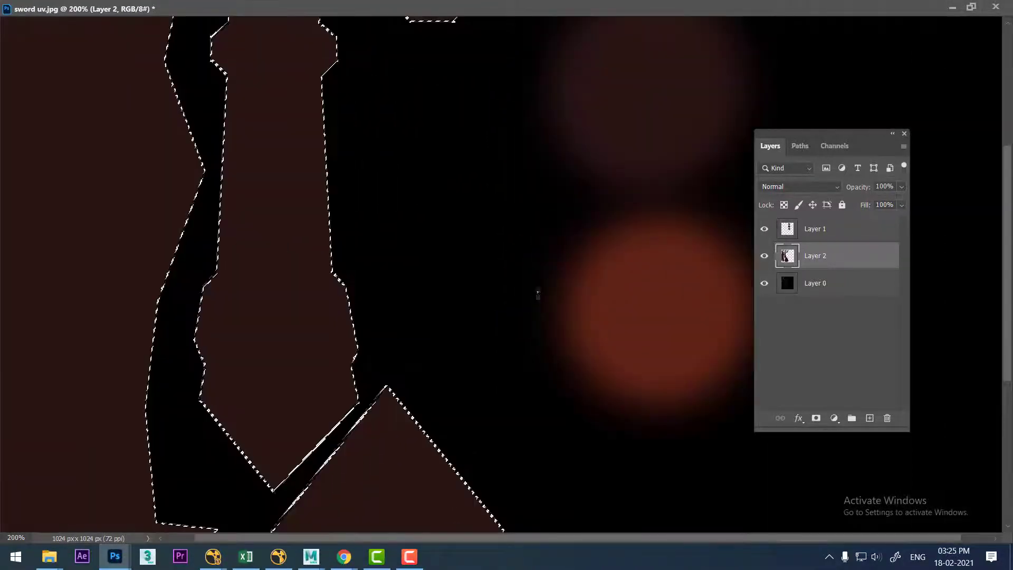
{"action": "key", "text": "ctrl+minus"}
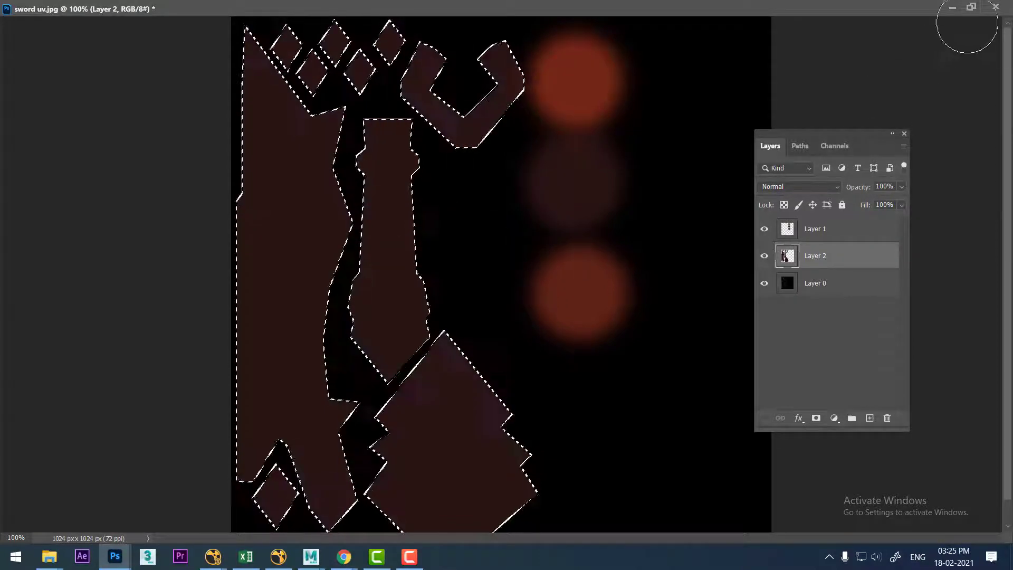
{"action": "key", "text": "f"}
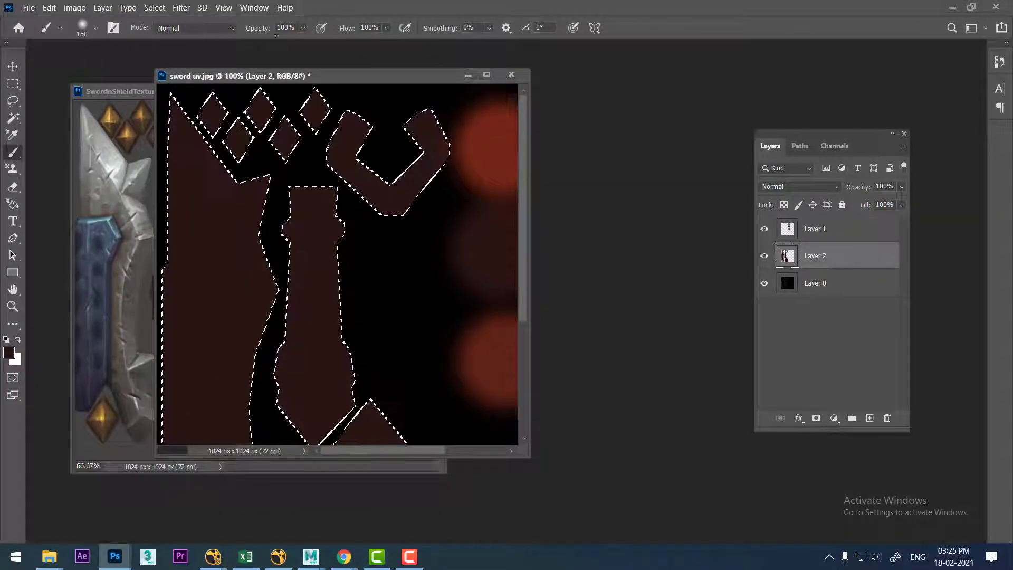
{"action": "left_click_drag", "start_coordinate": [260, 34], "coordinate": [336, 29]}
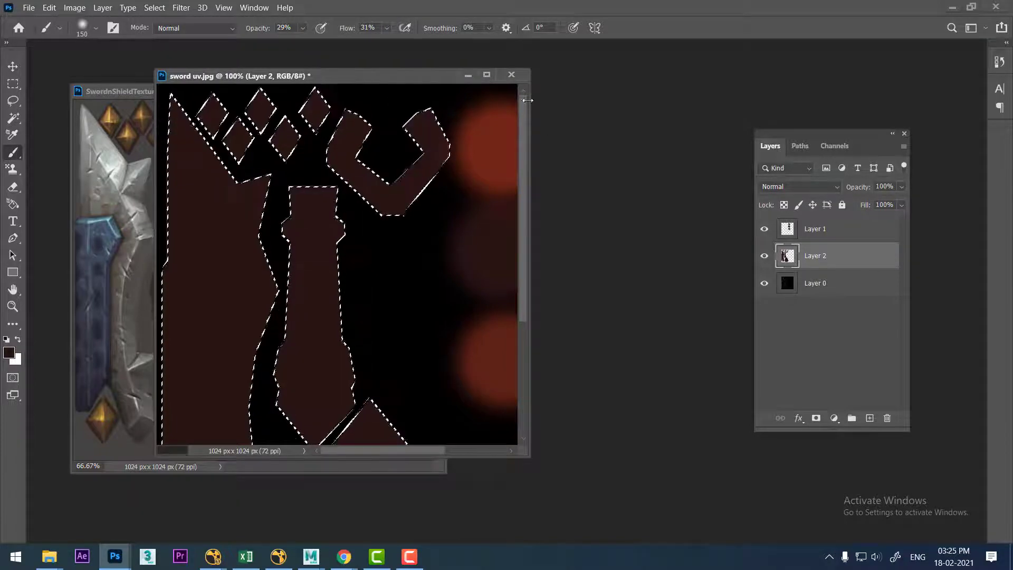
{"action": "left_click", "coordinate": [487, 75]}
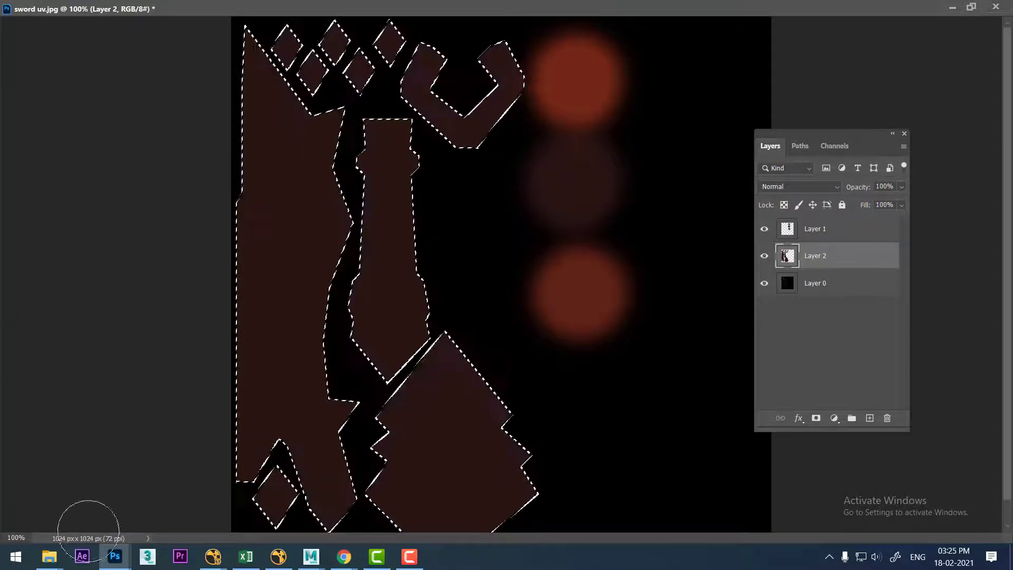
Open SwordnShieldTexture_1024.tga in ACDSee Quick View.
{"action": "left_click", "coordinate": [49, 556]}
{"action": "left_click", "coordinate": [74, 507]}
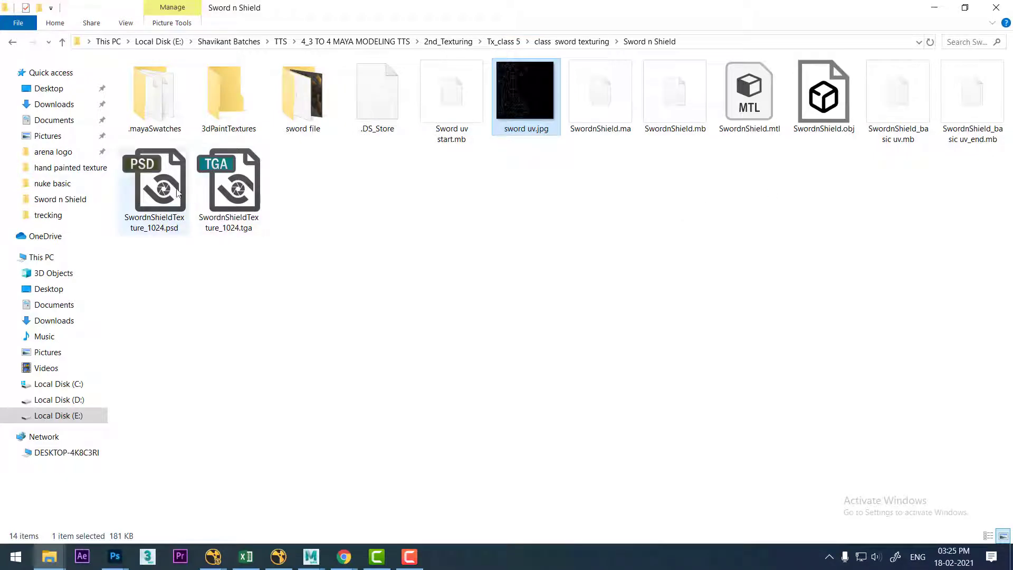
{"action": "left_click", "coordinate": [221, 182]}
{"action": "right_click", "coordinate": [220, 182]}
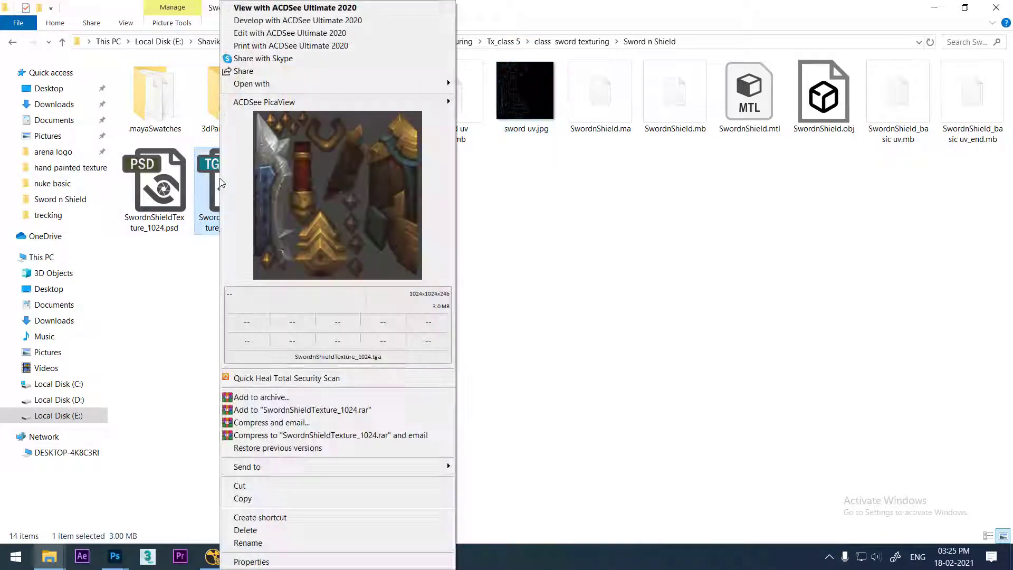
{"action": "left_click", "coordinate": [309, 208]}
Place the Quick View window on the left, zoomed in on the red grip.
{"action": "left_click", "coordinate": [964, 7]}
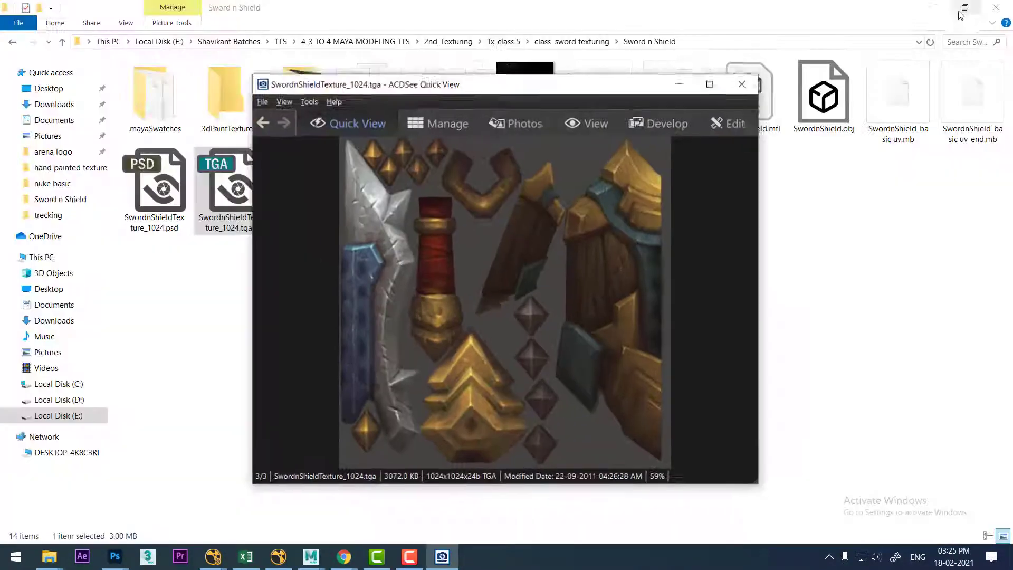
{"action": "left_click", "coordinate": [933, 5]}
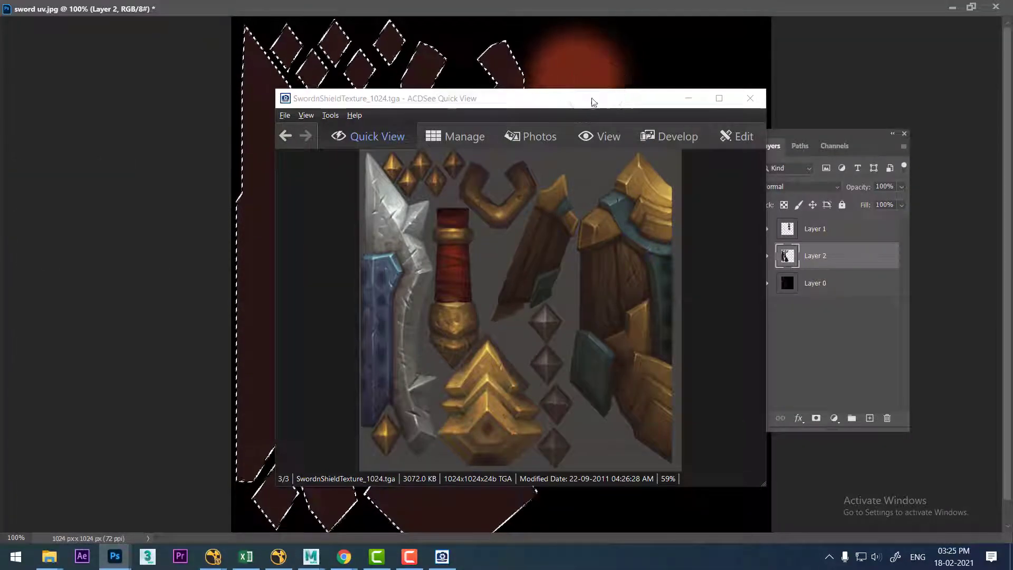
{"action": "left_click_drag", "start_coordinate": [592, 100], "coordinate": [221, 105]}
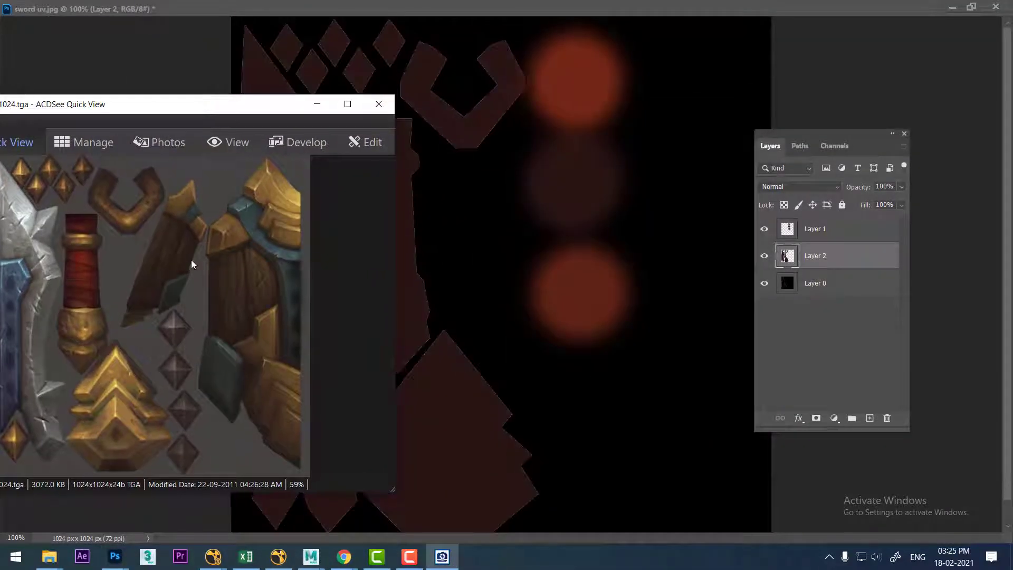
{"action": "scroll", "coordinate": [191, 260], "scroll_direction": "up", "scroll_amount": 1}
{"action": "scroll", "coordinate": [138, 287], "scroll_direction": "up", "scroll_amount": 2}
{"action": "scroll", "coordinate": [262, 298], "scroll_direction": "up", "scroll_amount": 1}
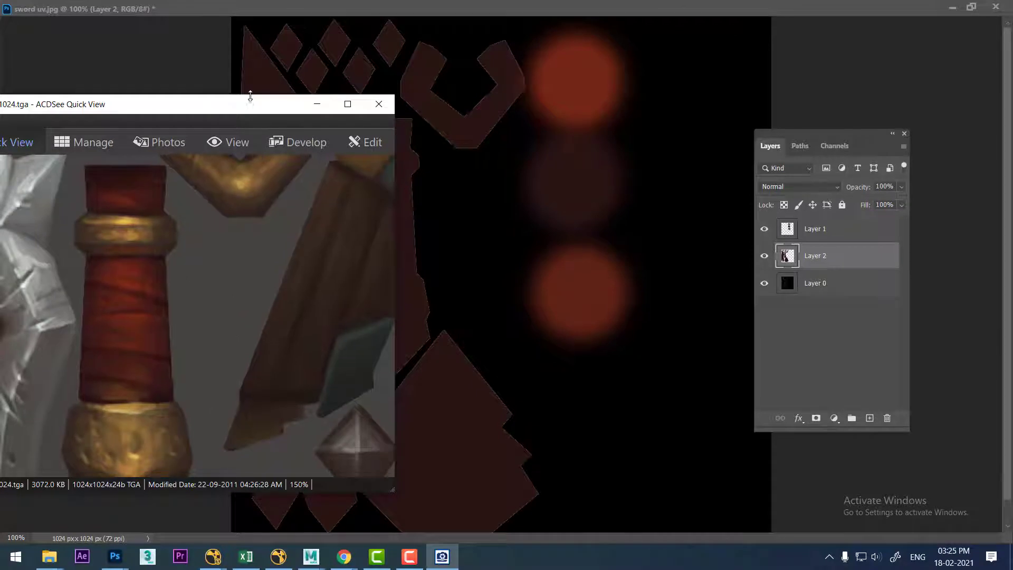
{"action": "left_click_drag", "start_coordinate": [250, 103], "coordinate": [157, 97]}
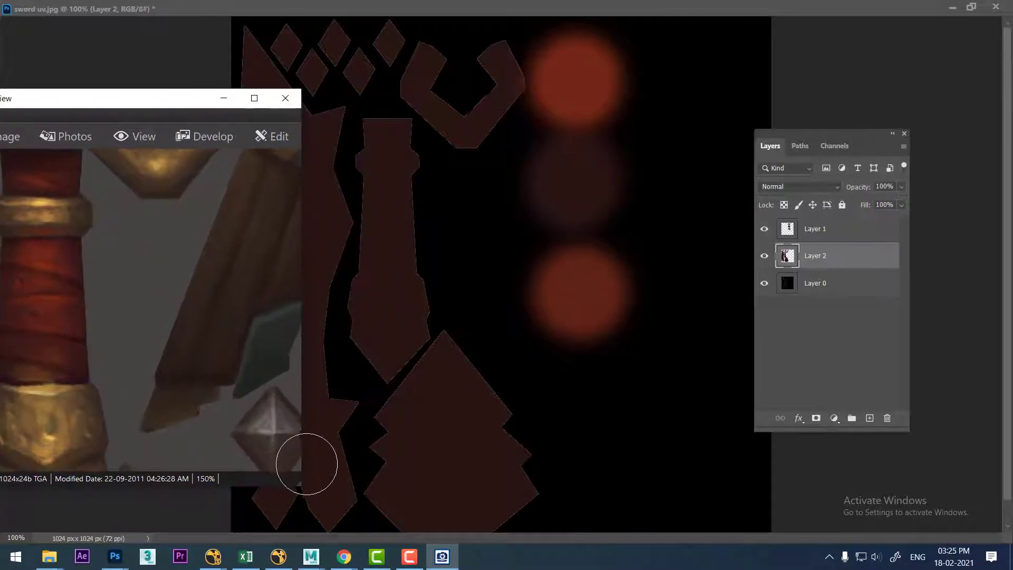
{"action": "left_click_drag", "start_coordinate": [296, 483], "coordinate": [253, 496]}
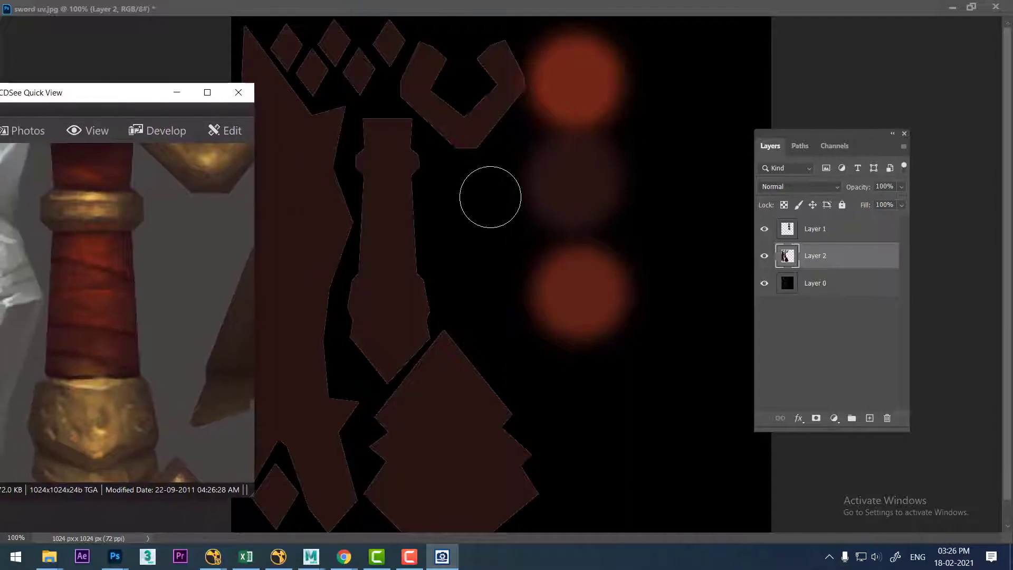
Sample orange-red from the colour spots and brush soft shading along the grip's middle.
{"action": "left_click", "coordinate": [486, 245]}
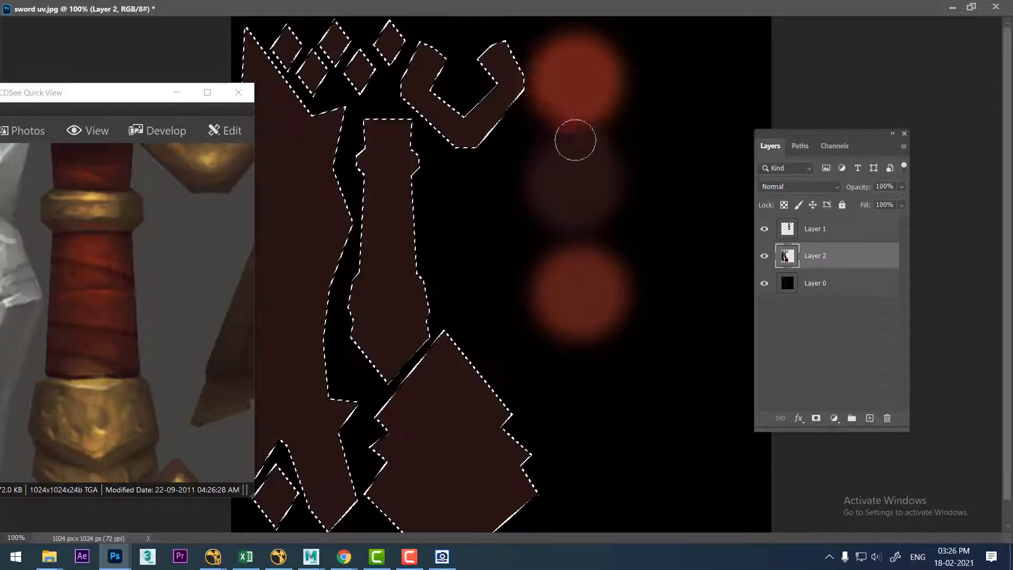
{"action": "key", "text": "alt"}
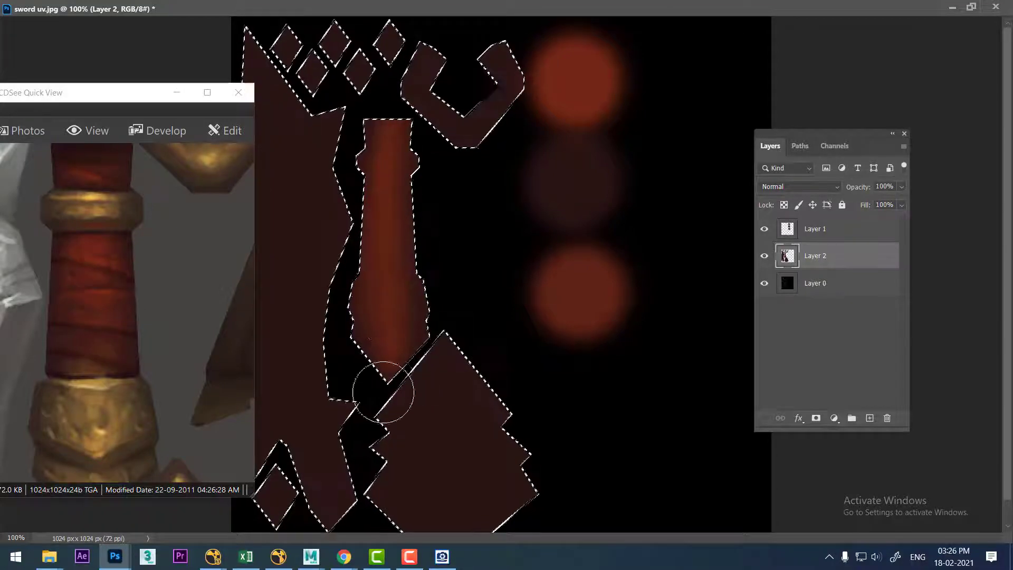
{"action": "left_click_drag", "start_coordinate": [386, 218], "coordinate": [390, 134]}
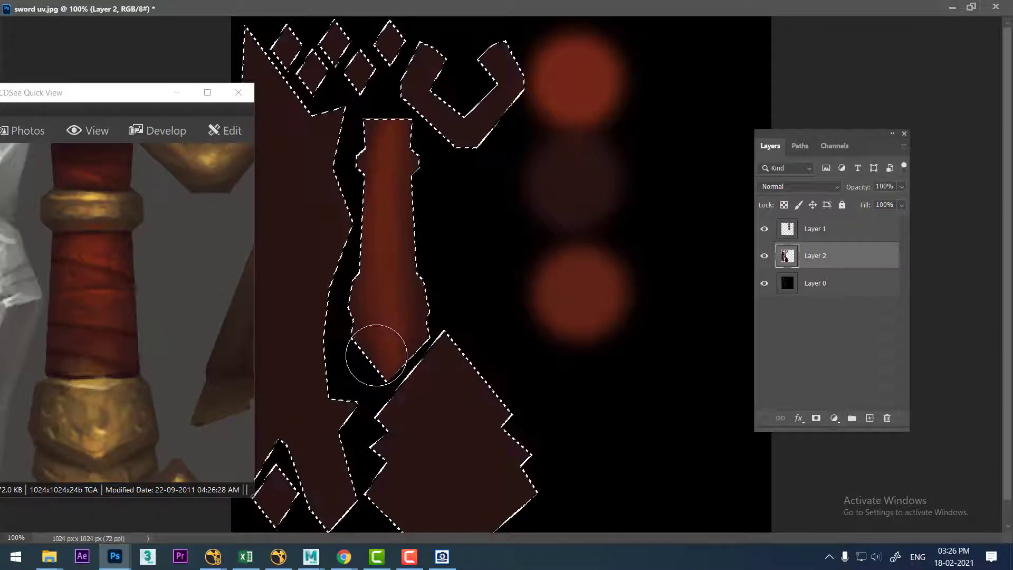
{"action": "left_click_drag", "start_coordinate": [393, 316], "coordinate": [401, 300]}
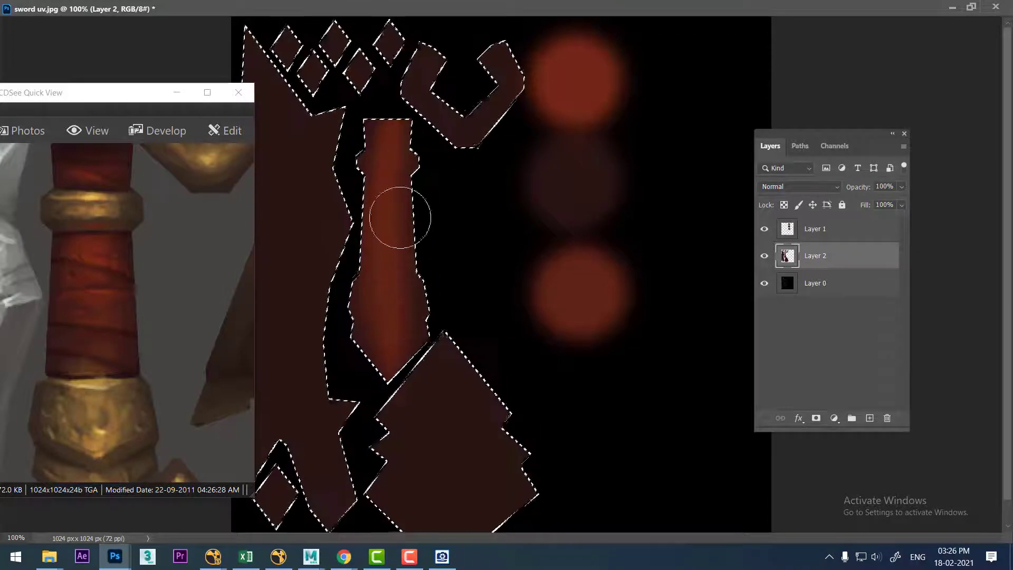
{"action": "left_click_drag", "start_coordinate": [396, 133], "coordinate": [379, 283]}
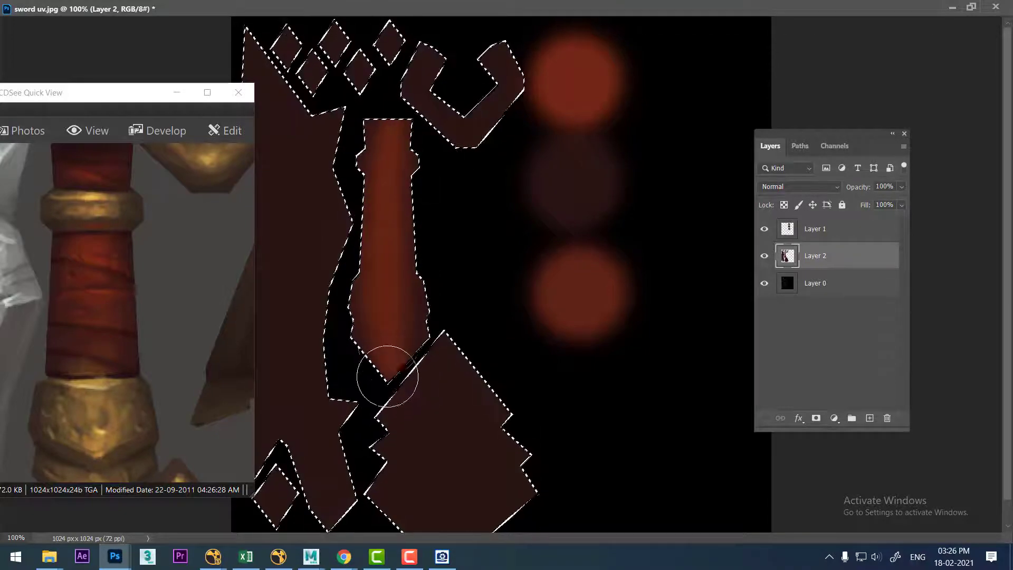
{"action": "left_click_drag", "start_coordinate": [394, 338], "coordinate": [391, 300]}
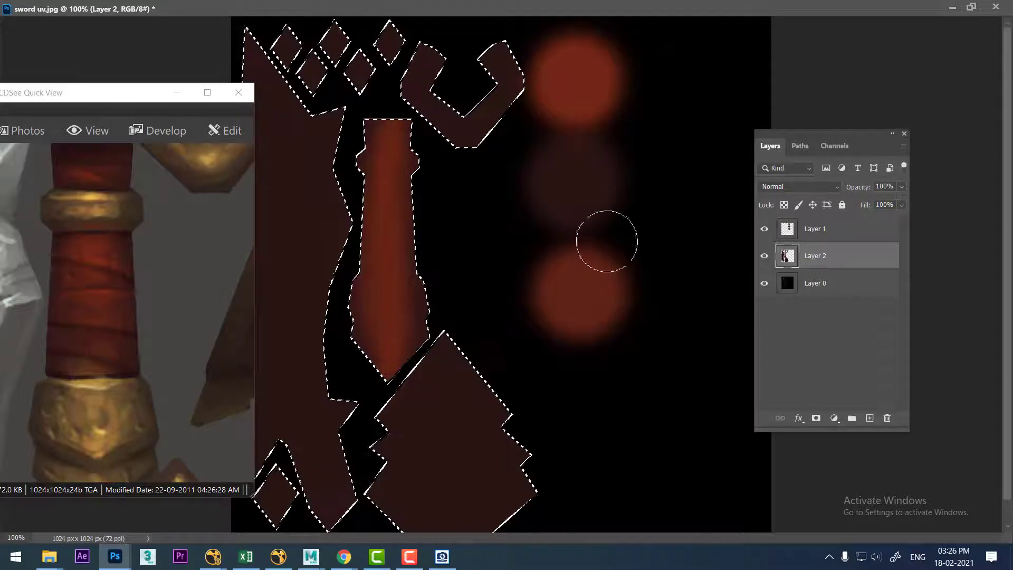
{"action": "key", "text": "alt"}
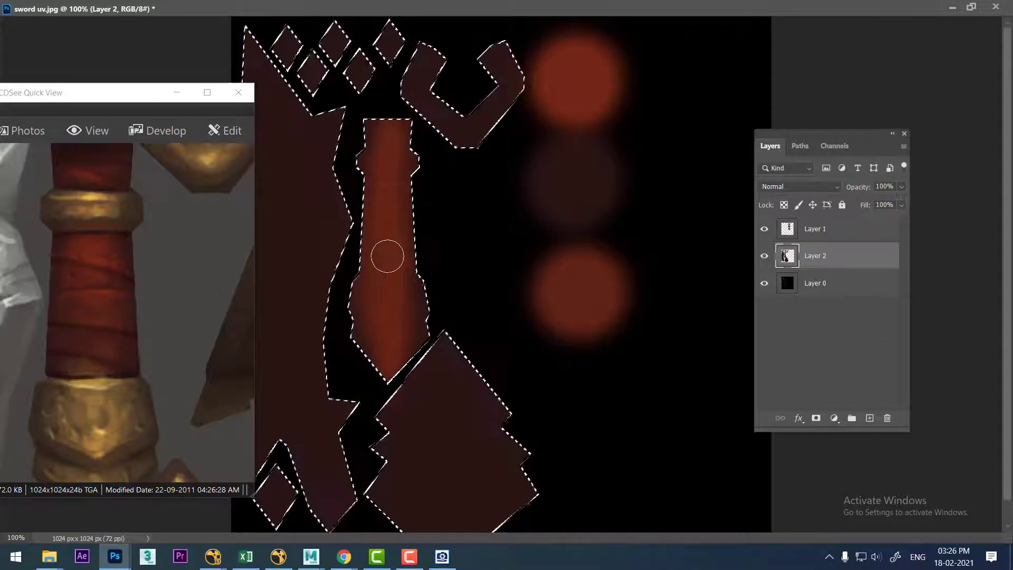
{"action": "key", "text": "ctrl+plus"}
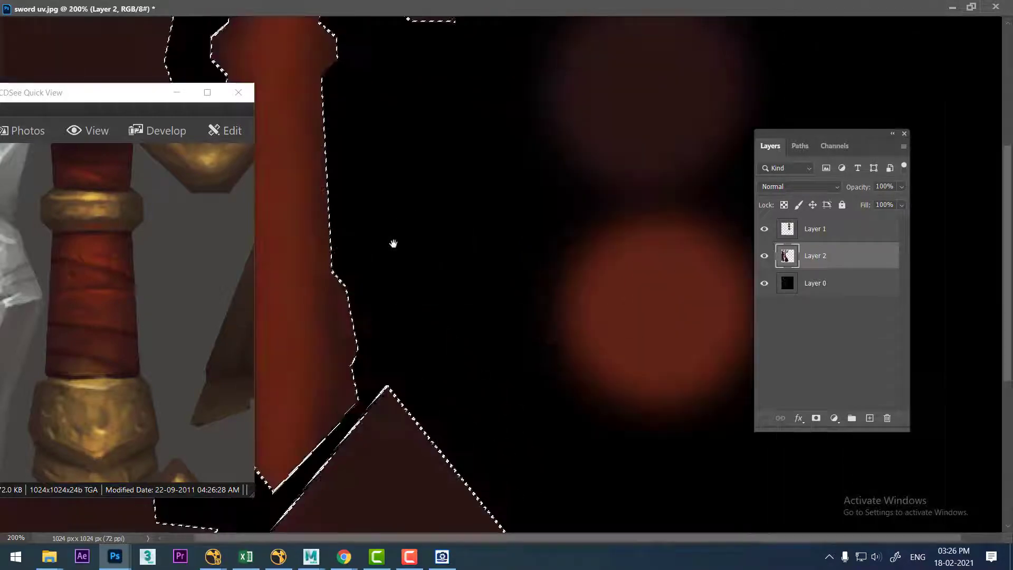
Pan to frame the whole grip and nudge the reference window left.
{"action": "left_click_drag", "start_coordinate": [393, 243], "coordinate": [518, 315]}
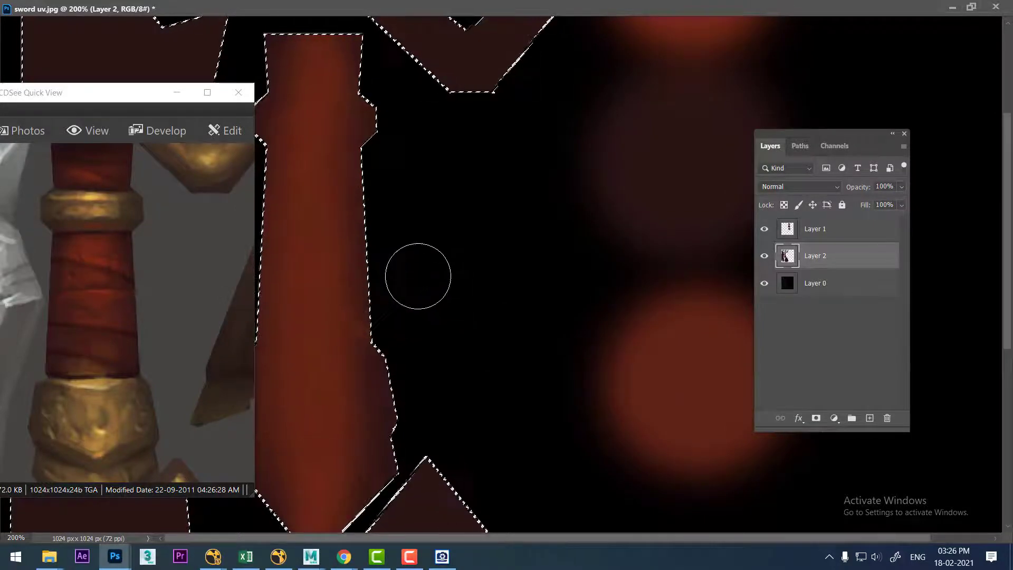
{"action": "left_click_drag", "start_coordinate": [427, 271], "coordinate": [475, 289]}
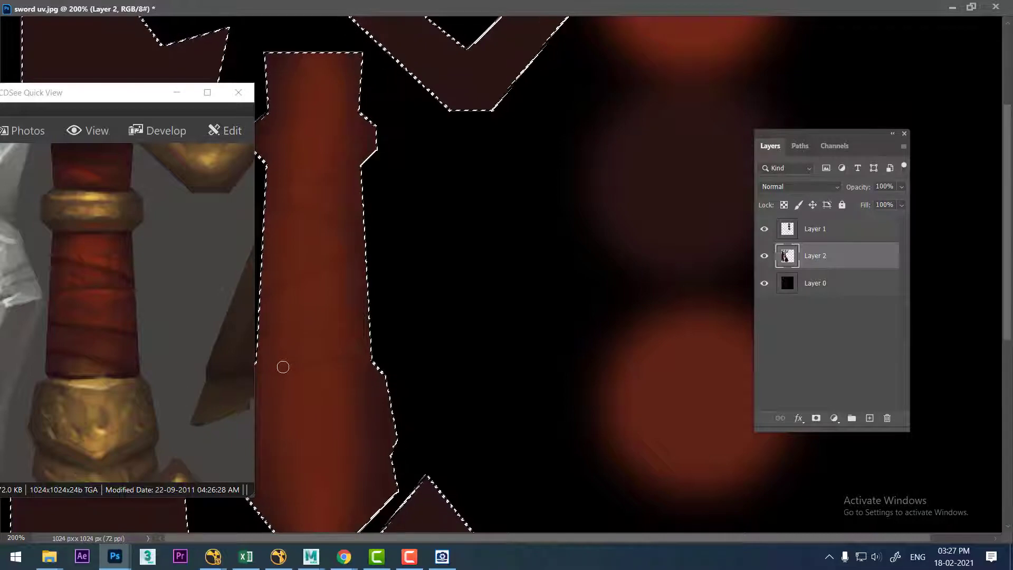
{"action": "left_click_drag", "start_coordinate": [137, 96], "coordinate": [114, 93]}
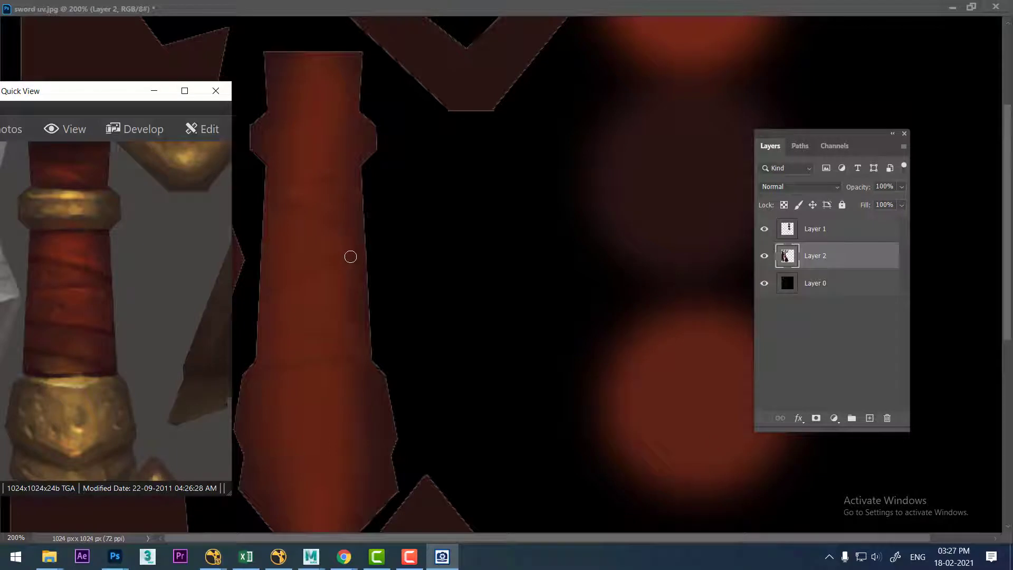
Sample a spot colour and paint a dark diagonal line across the grip, softening it.
{"action": "left_click", "coordinate": [349, 257]}
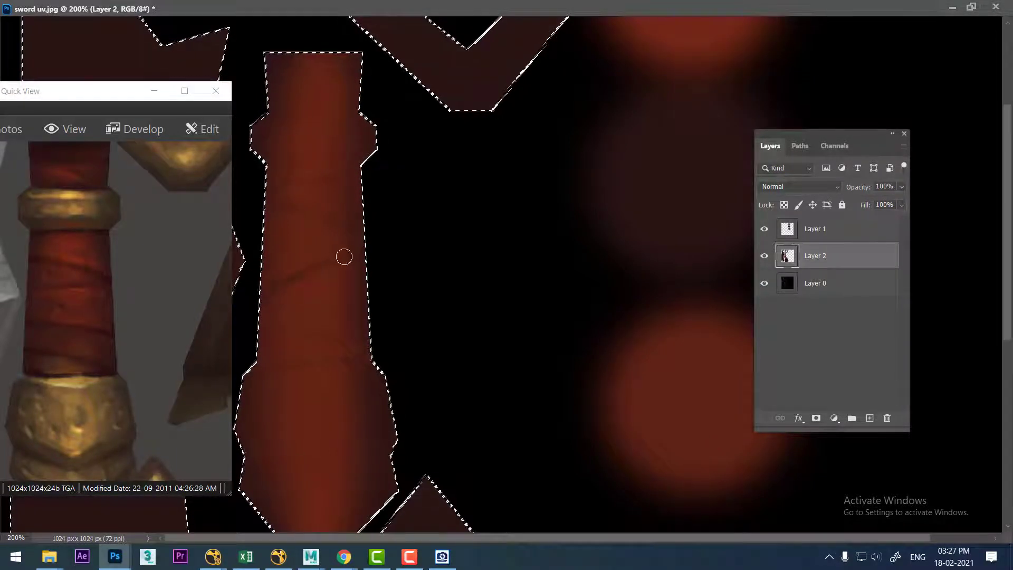
{"action": "key", "text": "alt"}
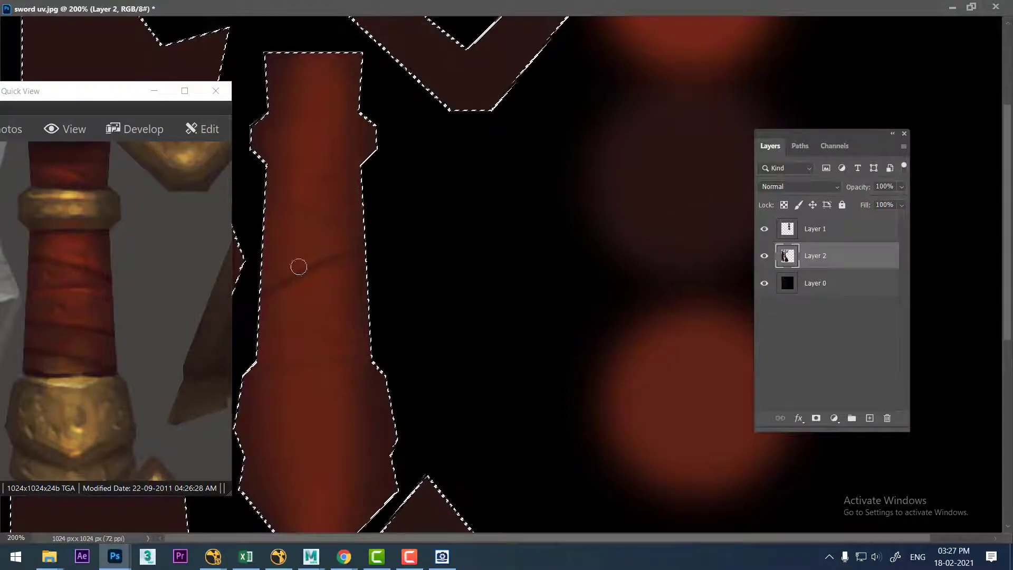
{"action": "left_click_drag", "start_coordinate": [299, 266], "coordinate": [334, 251]}
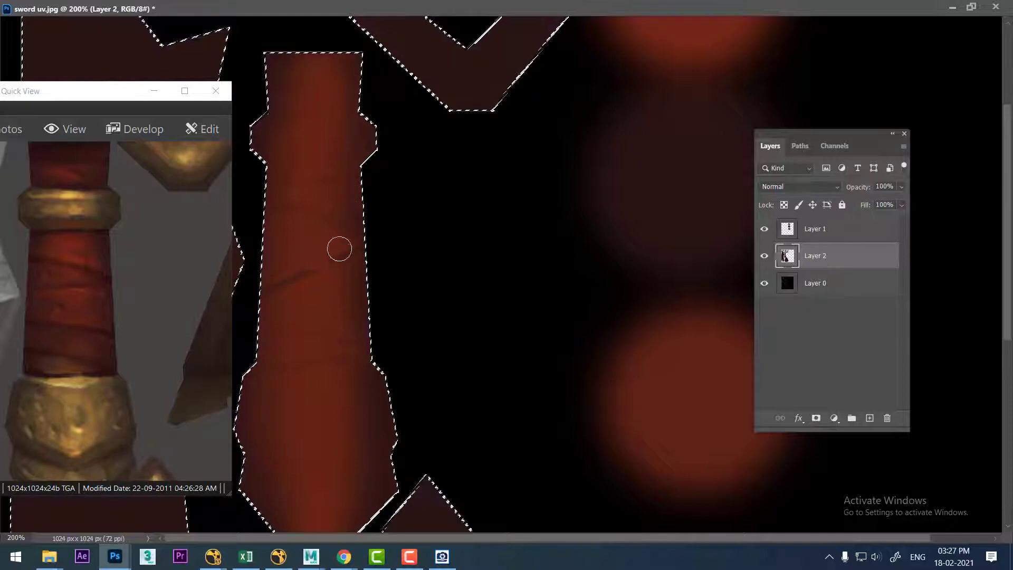
{"action": "key", "text": "ctrl+z"}
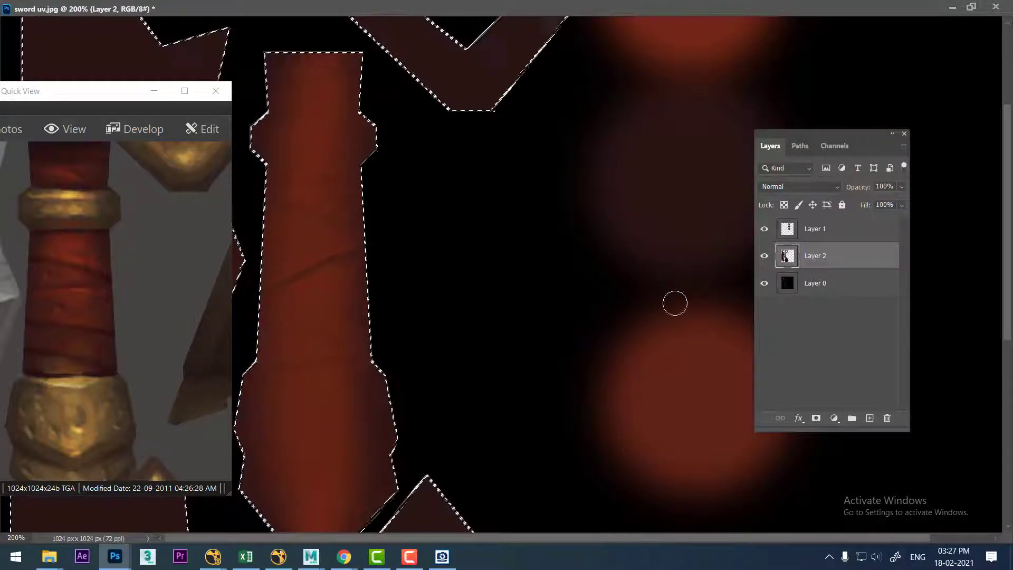
{"action": "left_click_drag", "start_coordinate": [352, 301], "coordinate": [264, 330]}
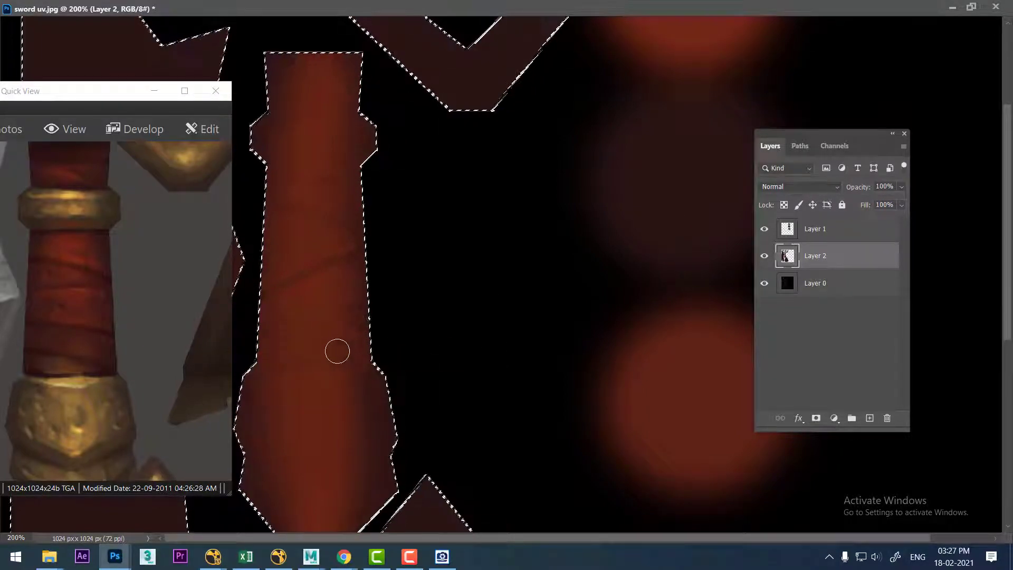
{"action": "key", "text": "bracketright"}
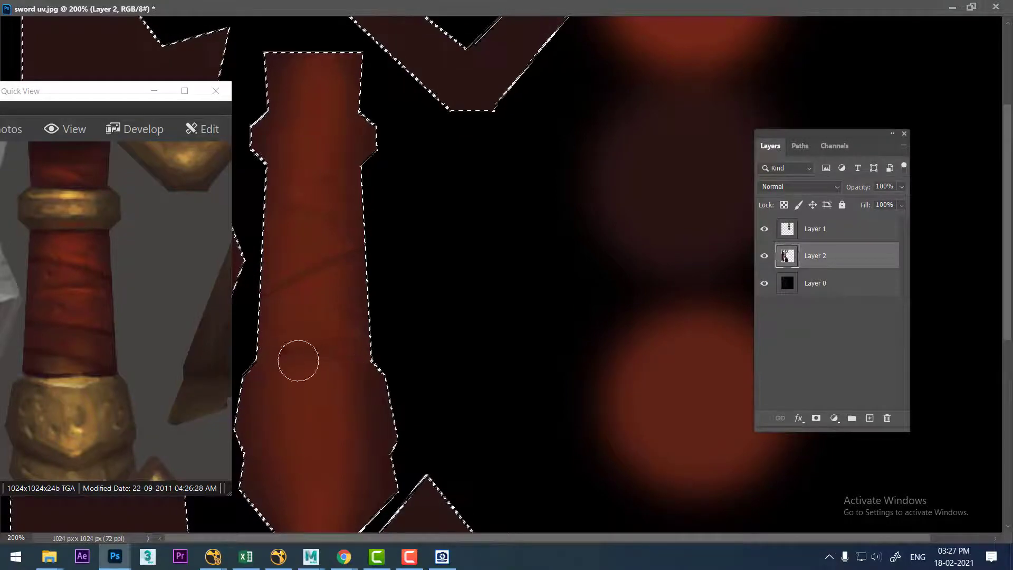
{"action": "mouse_move", "coordinate": [298, 360]}
{"action": "left_mouse_down"}
{"action": "mouse_move", "coordinate": [303, 289]}
{"action": "mouse_move", "coordinate": [343, 264]}
{"action": "mouse_move", "coordinate": [284, 302]}
{"action": "left_mouse_up"}
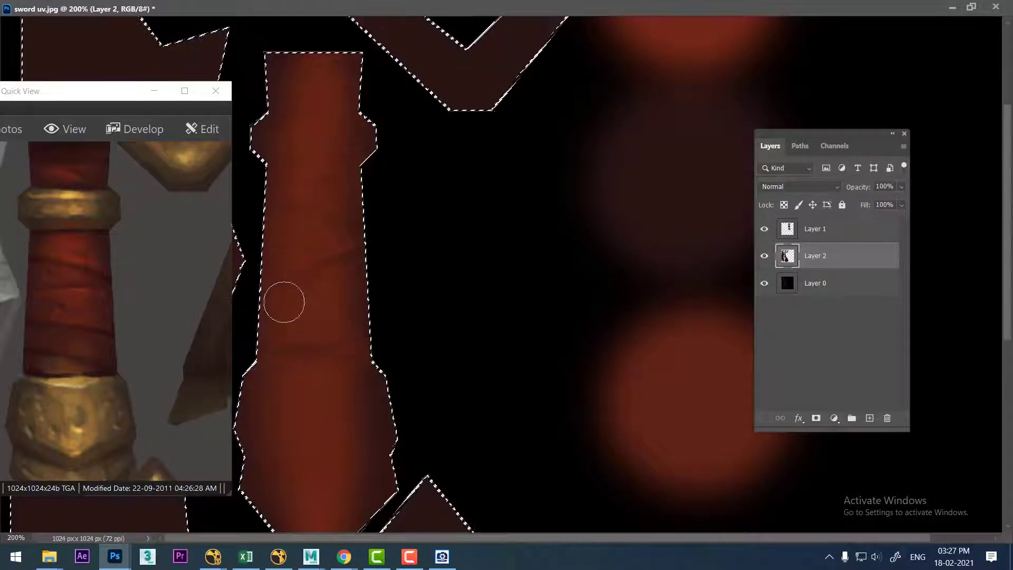
Sample the bright red and repaint the upper and lower grip with a larger brush.
{"action": "left_click", "coordinate": [705, 38], "text": "alt"}
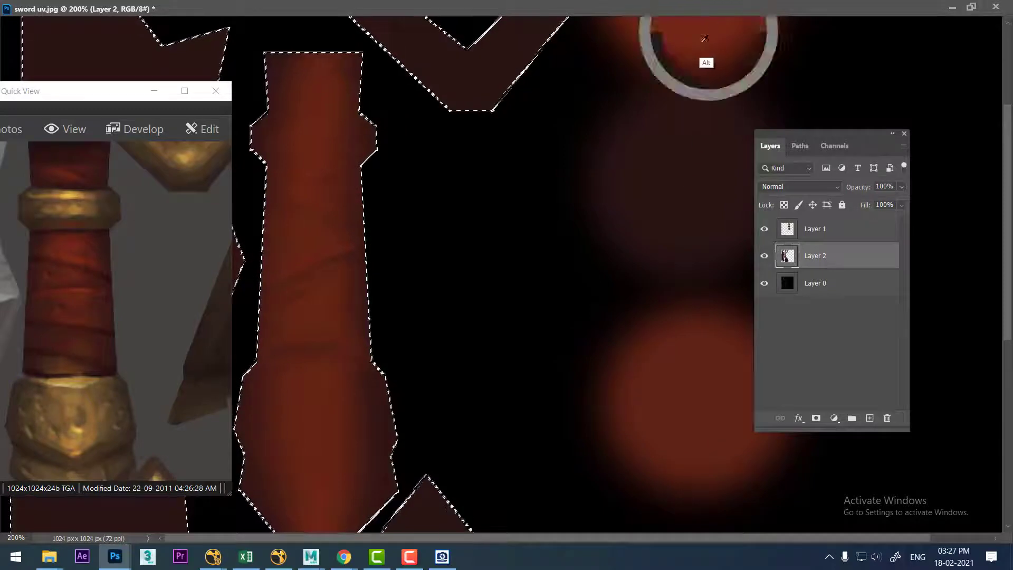
{"action": "mouse_move", "coordinate": [343, 274]}
{"action": "left_mouse_down"}
{"action": "mouse_move", "coordinate": [287, 310]}
{"action": "mouse_move", "coordinate": [292, 298]}
{"action": "left_mouse_up"}
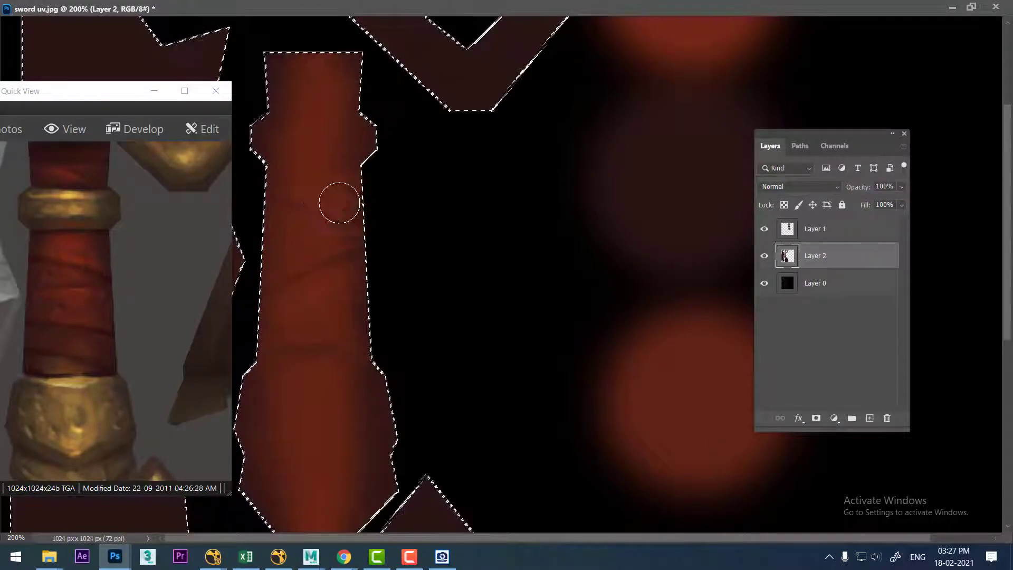
{"action": "mouse_move", "coordinate": [305, 90]}
{"action": "left_mouse_down"}
{"action": "mouse_move", "coordinate": [296, 75]}
{"action": "mouse_move", "coordinate": [293, 111]}
{"action": "left_mouse_up"}
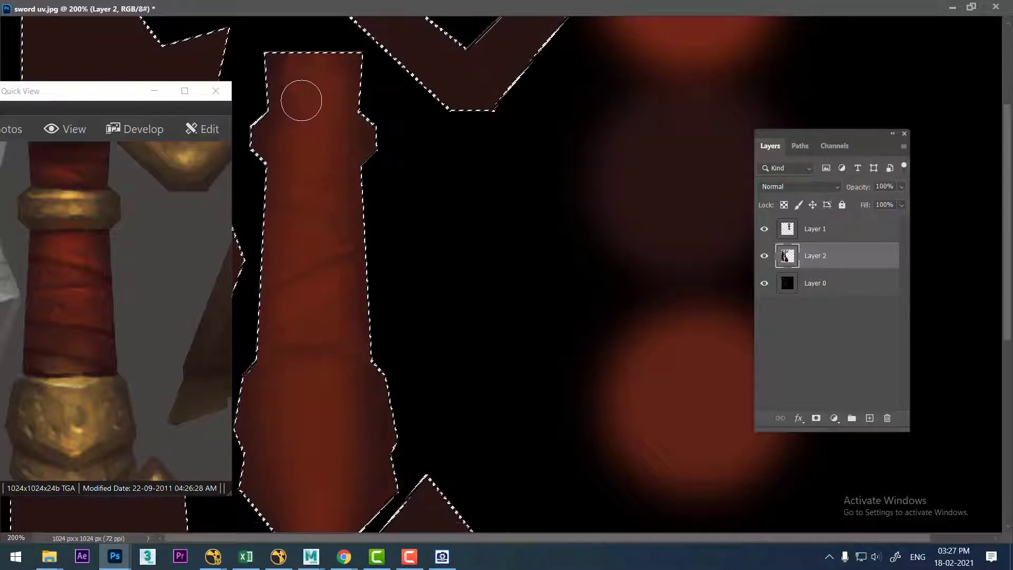
{"action": "key", "text": "bracketright"}
{"action": "key", "text": "bracketright"}
{"action": "left_click_drag", "start_coordinate": [295, 102], "coordinate": [323, 99]}
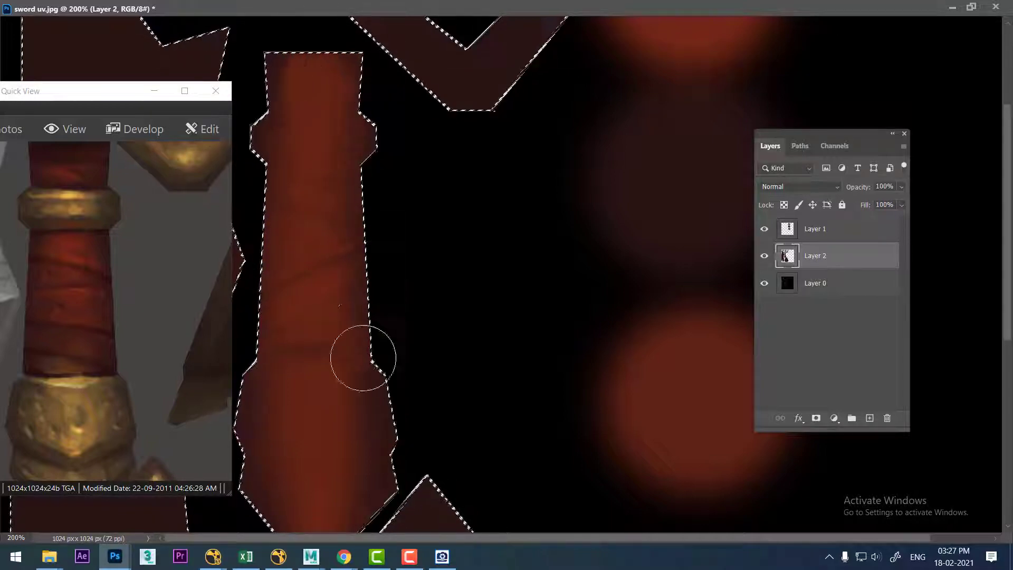
{"action": "mouse_move", "coordinate": [361, 356]}
{"action": "left_mouse_down"}
{"action": "mouse_move", "coordinate": [323, 294]}
{"action": "mouse_move", "coordinate": [308, 383]}
{"action": "mouse_move", "coordinate": [302, 324]}
{"action": "mouse_move", "coordinate": [323, 290]}
{"action": "mouse_move", "coordinate": [305, 326]}
{"action": "left_mouse_up"}
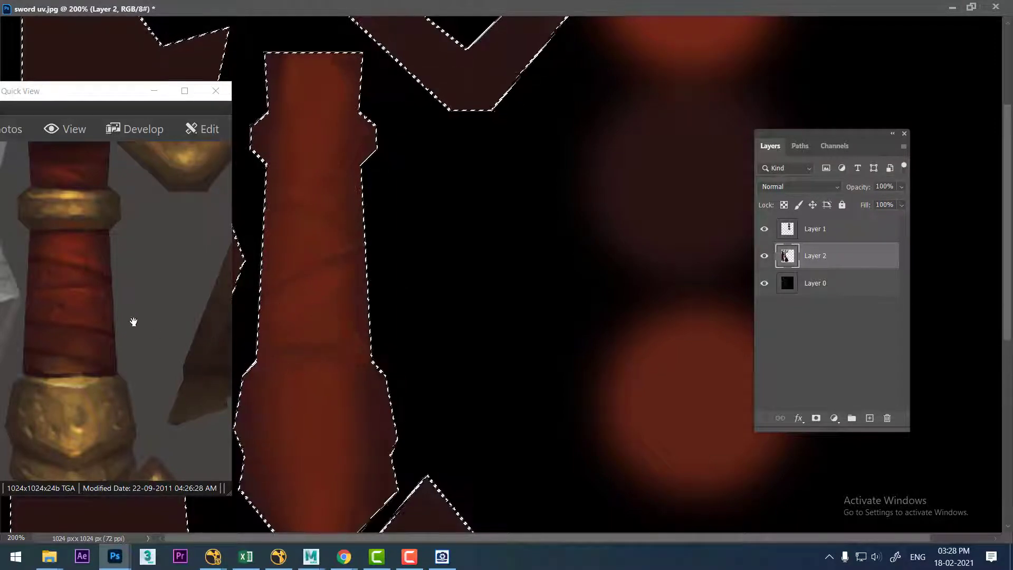
{"action": "left_click_drag", "start_coordinate": [119, 308], "coordinate": [174, 301]}
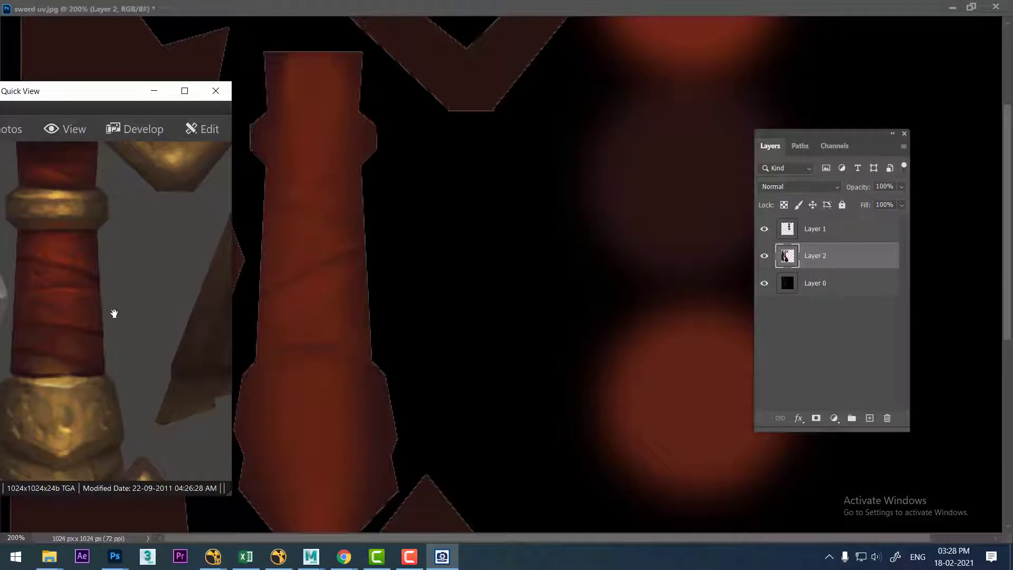
{"action": "left_click_drag", "start_coordinate": [113, 314], "coordinate": [183, 331]}
{"action": "mouse_move", "coordinate": [340, 274]}
{"action": "left_mouse_down"}
{"action": "mouse_move", "coordinate": [351, 249]}
{"action": "mouse_move", "coordinate": [339, 257]}
{"action": "left_mouse_up"}
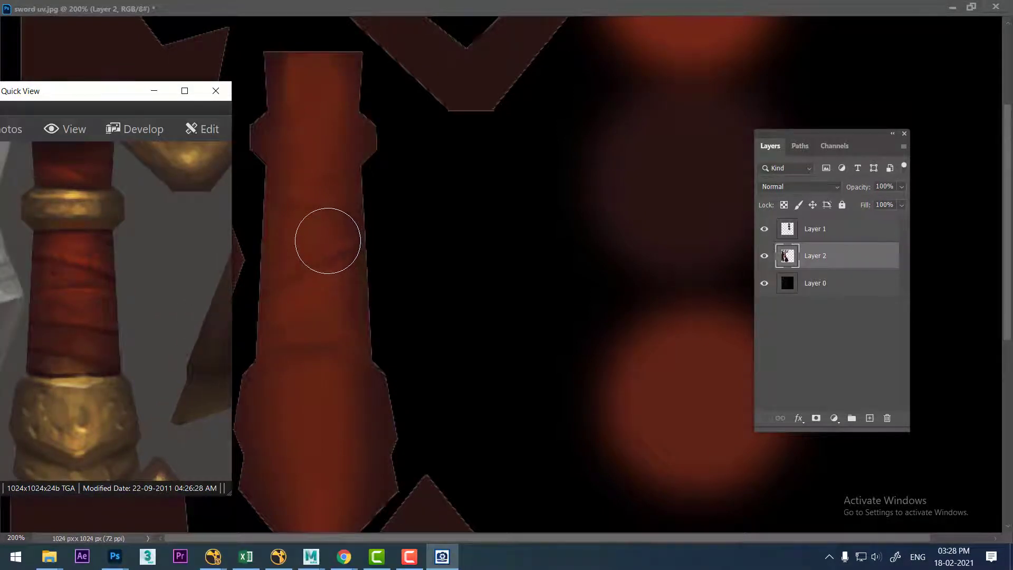
Paint a darker wrap stroke over the grip and blend the light patch at its top.
{"action": "left_click", "coordinate": [322, 240]}
{"action": "key", "text": "bracketleft"}
{"action": "key", "text": "bracketleft"}
{"action": "key", "text": "bracketleft"}
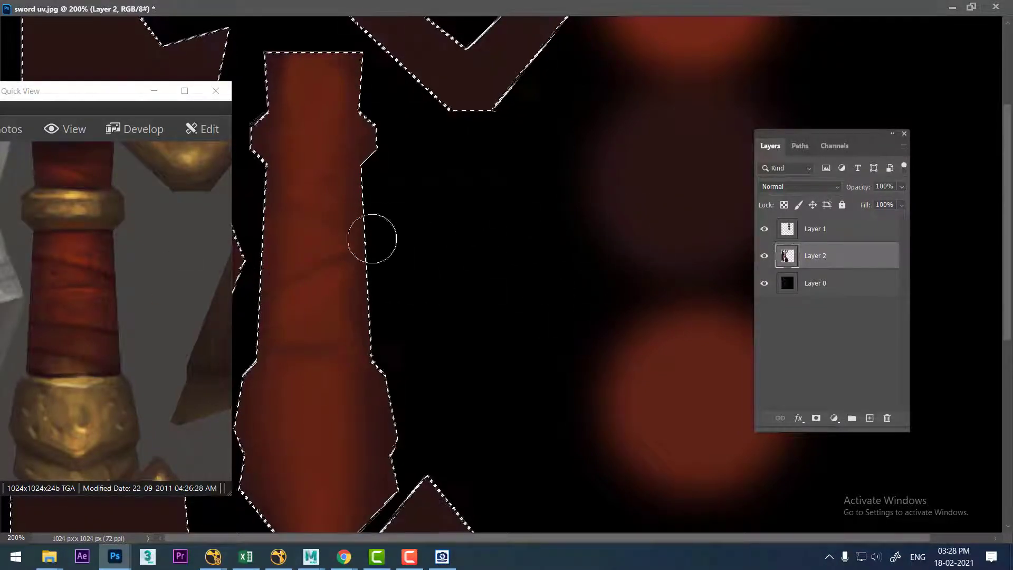
{"action": "mouse_move", "coordinate": [372, 239]}
{"action": "left_mouse_down"}
{"action": "mouse_move", "coordinate": [303, 247]}
{"action": "mouse_move", "coordinate": [312, 233]}
{"action": "mouse_move", "coordinate": [290, 242]}
{"action": "mouse_move", "coordinate": [318, 237]}
{"action": "mouse_move", "coordinate": [293, 261]}
{"action": "mouse_move", "coordinate": [308, 244]}
{"action": "mouse_move", "coordinate": [332, 294]}
{"action": "mouse_move", "coordinate": [318, 287]}
{"action": "mouse_move", "coordinate": [335, 299]}
{"action": "left_mouse_up"}
{"action": "key", "text": "bracketright"}
{"action": "key", "text": "ctrl+z"}
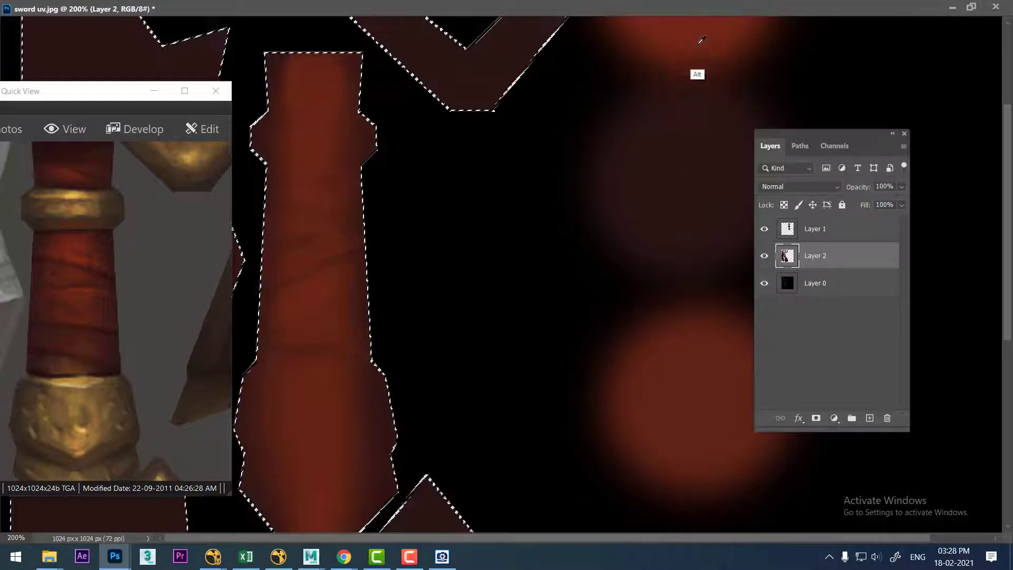
{"action": "mouse_move", "coordinate": [355, 248]}
{"action": "left_mouse_down"}
{"action": "mouse_move", "coordinate": [283, 237]}
{"action": "mouse_move", "coordinate": [330, 274]}
{"action": "mouse_move", "coordinate": [309, 317]}
{"action": "mouse_move", "coordinate": [346, 289]}
{"action": "mouse_move", "coordinate": [342, 269]}
{"action": "mouse_move", "coordinate": [328, 382]}
{"action": "mouse_move", "coordinate": [302, 408]}
{"action": "mouse_move", "coordinate": [318, 299]}
{"action": "mouse_move", "coordinate": [301, 72]}
{"action": "mouse_move", "coordinate": [311, 138]}
{"action": "left_mouse_up"}
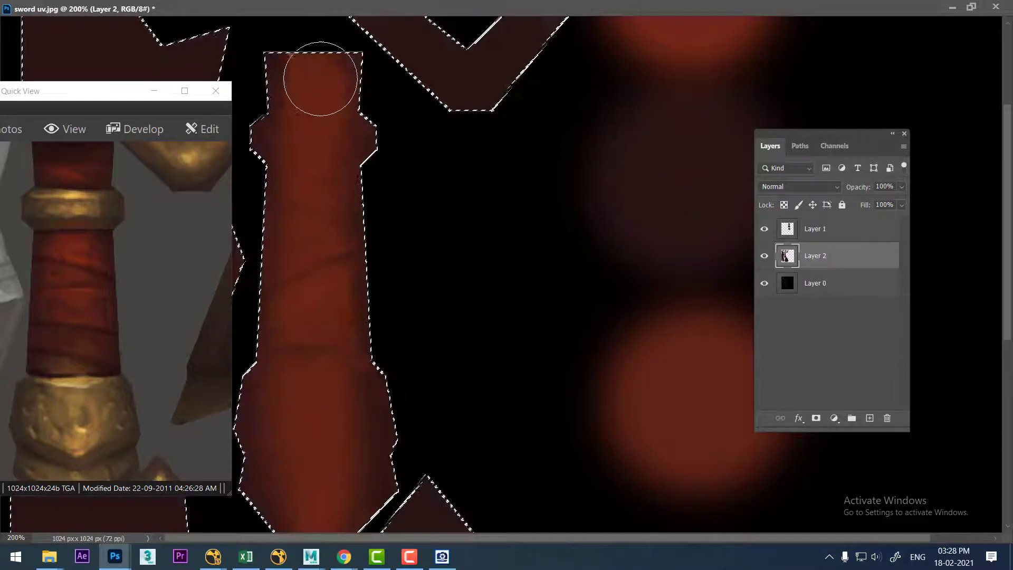
{"action": "left_click_drag", "start_coordinate": [320, 79], "coordinate": [298, 73]}
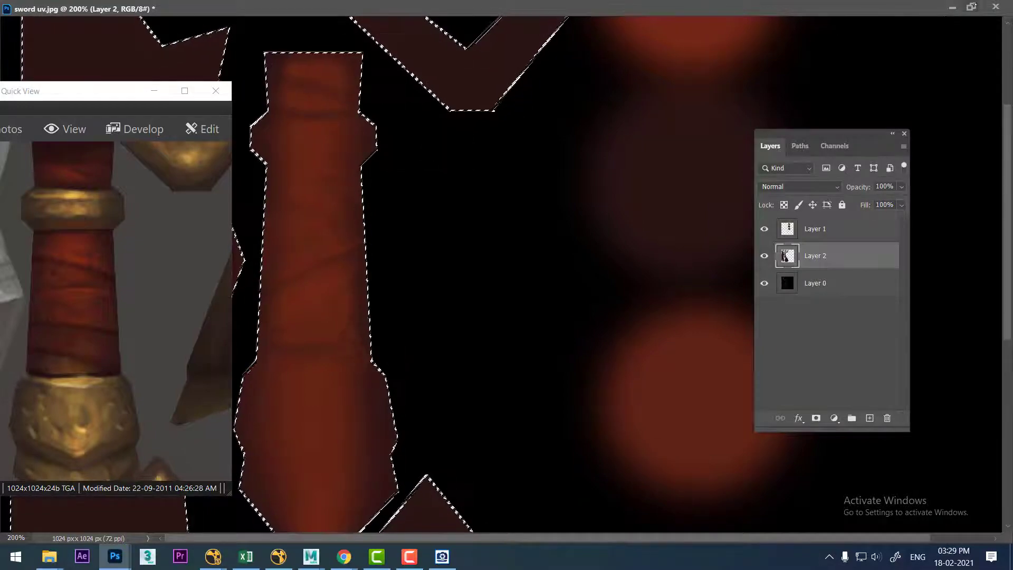
At 8% opacity with a larger brush, lightly paint wrap bands down the upper grip.
{"action": "key", "text": "f"}
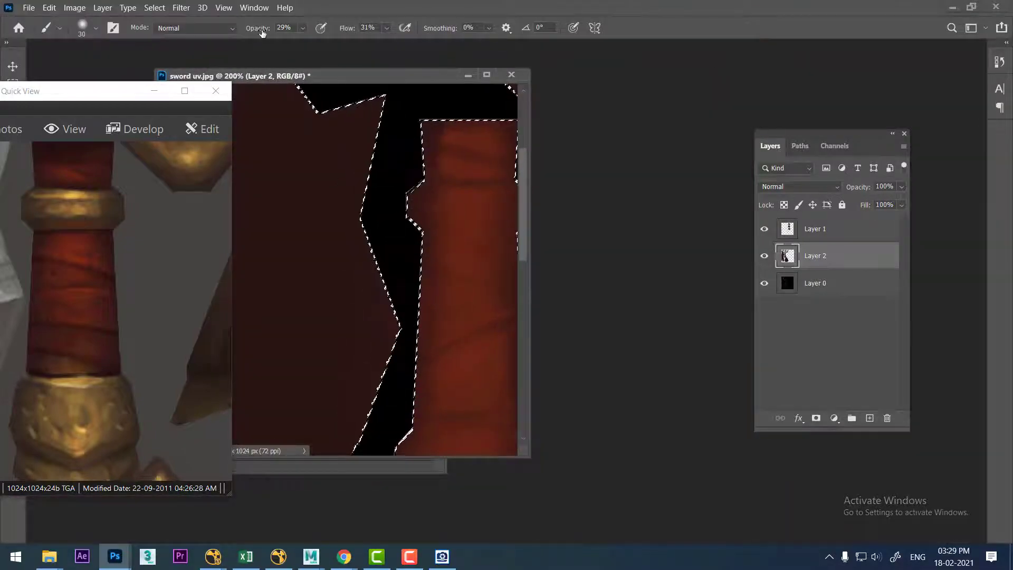
{"action": "left_click_drag", "start_coordinate": [261, 33], "coordinate": [244, 32]}
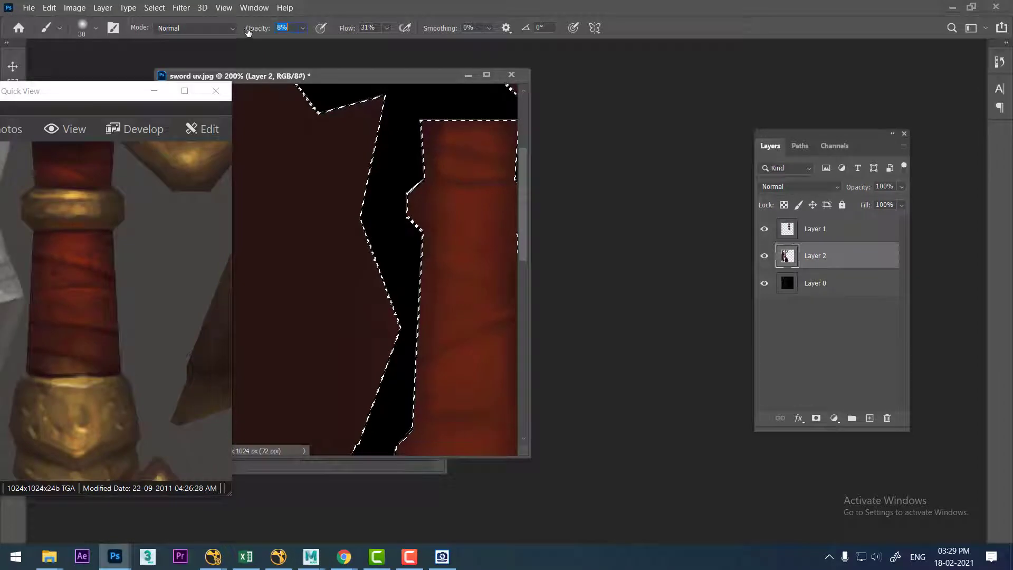
{"action": "left_click", "coordinate": [487, 75]}
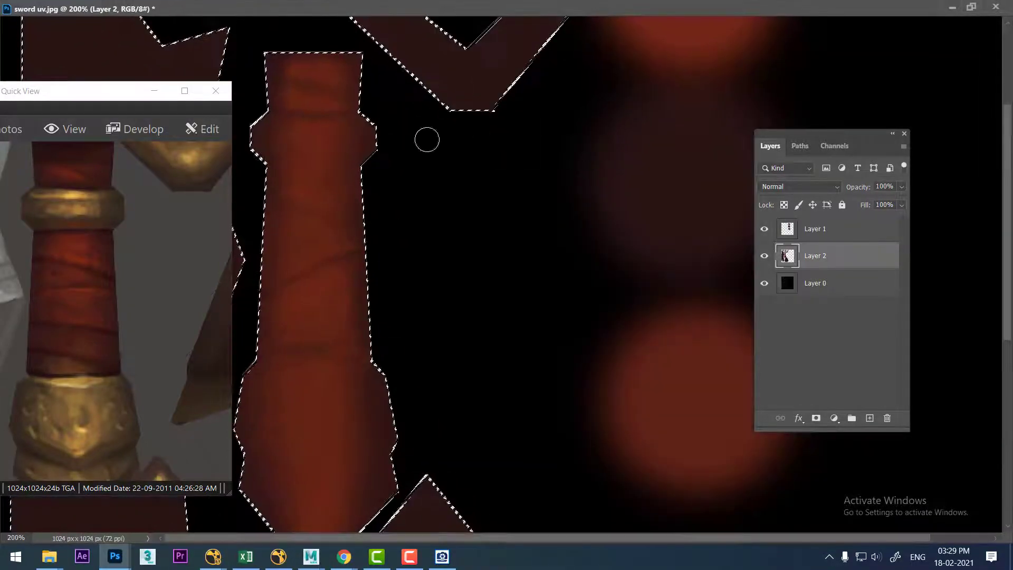
{"action": "key", "text": "bracketright"}
{"action": "key", "text": "bracketright"}
{"action": "key", "text": "bracketright"}
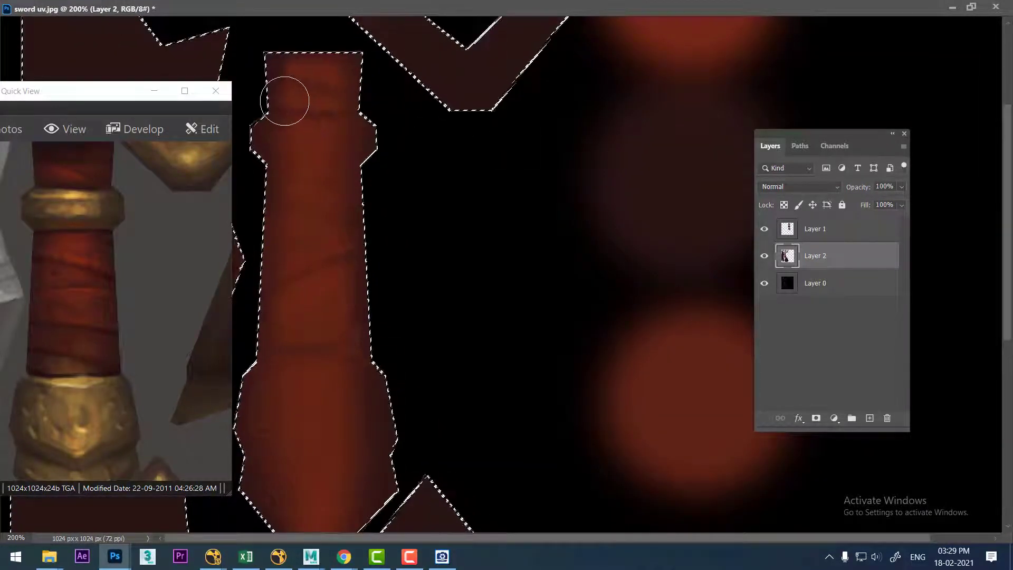
{"action": "mouse_move", "coordinate": [298, 110]}
{"action": "left_mouse_down"}
{"action": "mouse_move", "coordinate": [307, 244]}
{"action": "mouse_move", "coordinate": [345, 330]}
{"action": "mouse_move", "coordinate": [289, 358]}
{"action": "left_mouse_up"}
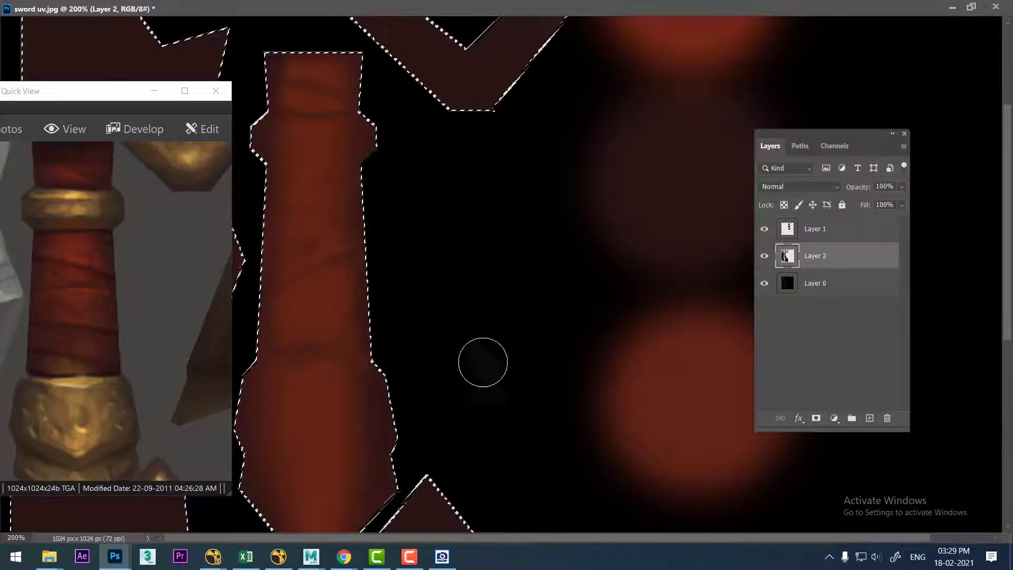
{"action": "mouse_move", "coordinate": [359, 302]}
{"action": "left_mouse_down"}
{"action": "mouse_move", "coordinate": [356, 338]}
{"action": "mouse_move", "coordinate": [330, 275]}
{"action": "left_mouse_up"}
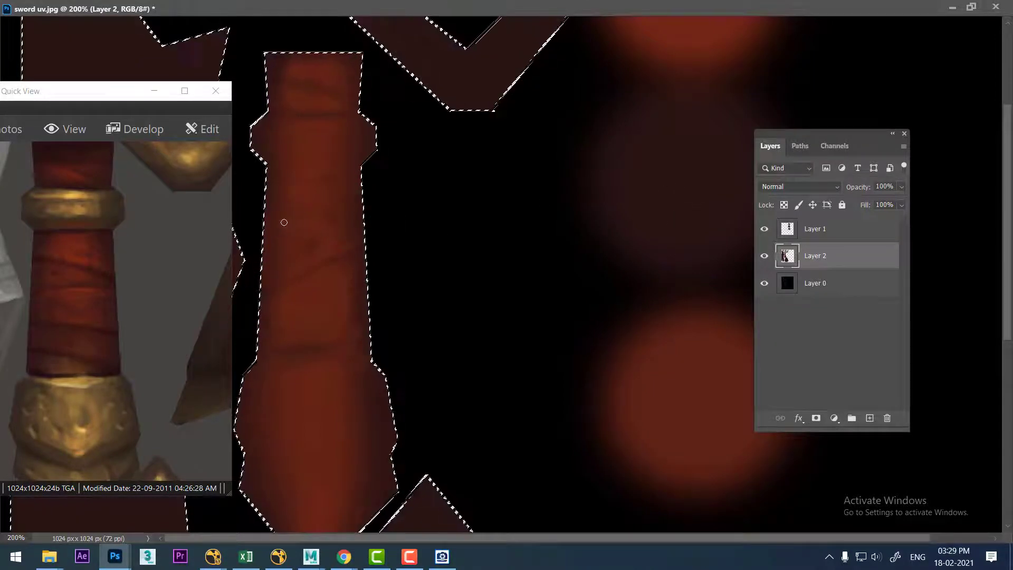
Zoom in to 700% on the red grip, panning to keep it centred.
{"action": "key", "text": "bracketright"}
{"action": "key", "text": "bracketleft"}
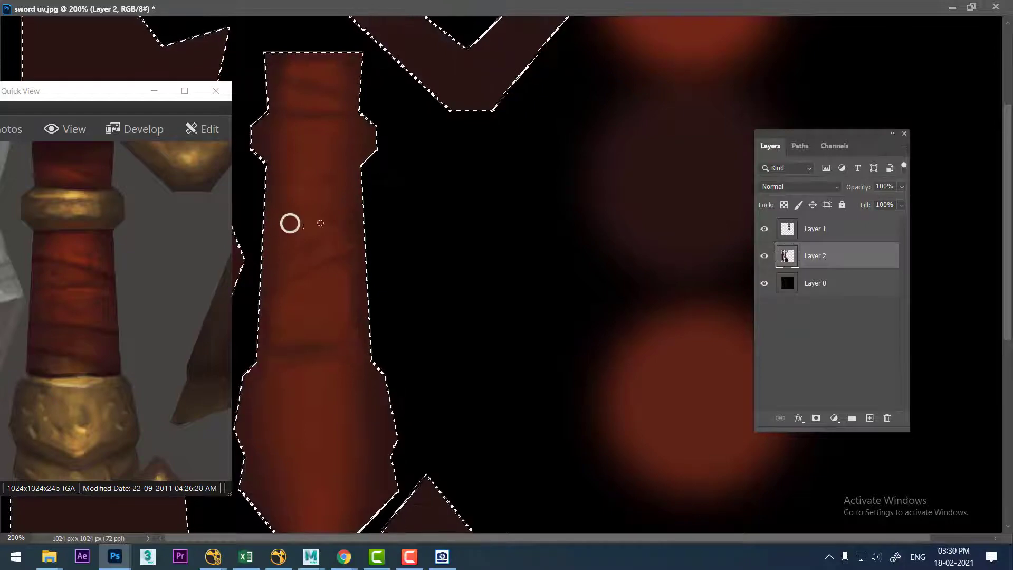
{"action": "key", "text": "ctrl+plus"}
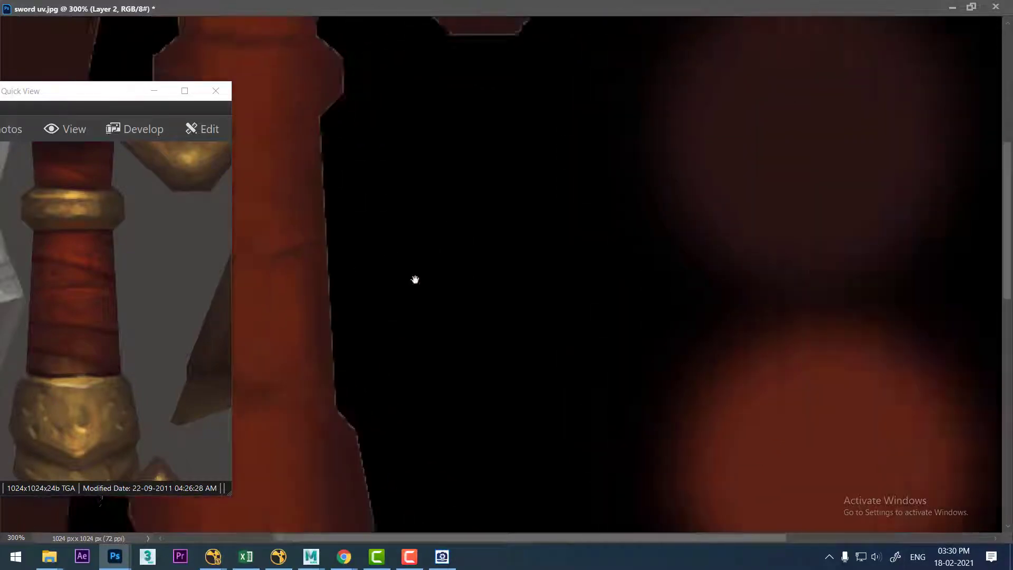
{"action": "left_click_drag", "start_coordinate": [408, 245], "coordinate": [570, 317]}
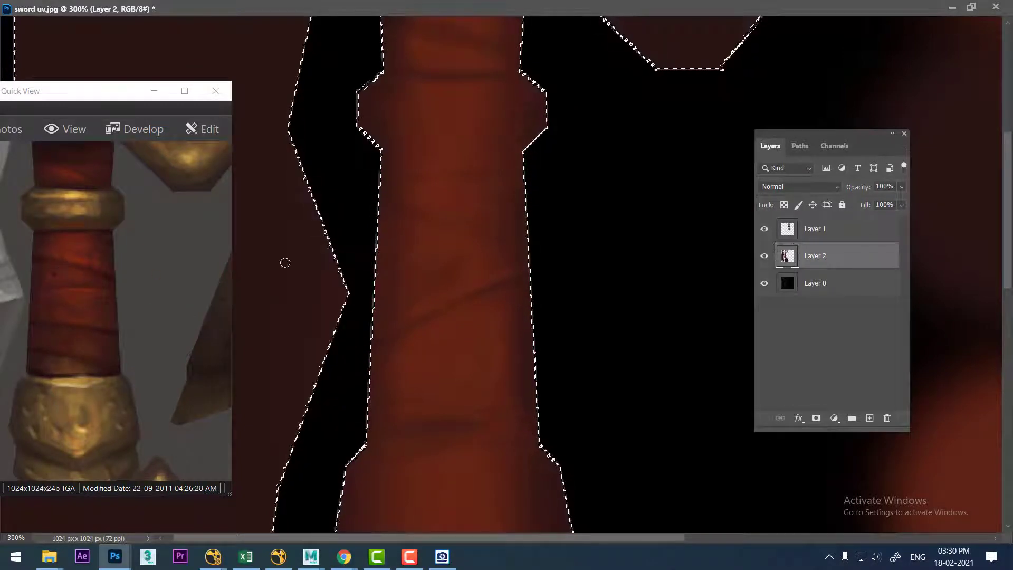
{"action": "mouse_move", "coordinate": [612, 255]}
{"action": "left_mouse_down"}
{"action": "mouse_move", "coordinate": [484, 246]}
{"action": "mouse_move", "coordinate": [452, 219]}
{"action": "mouse_move", "coordinate": [628, 278]}
{"action": "left_mouse_up"}
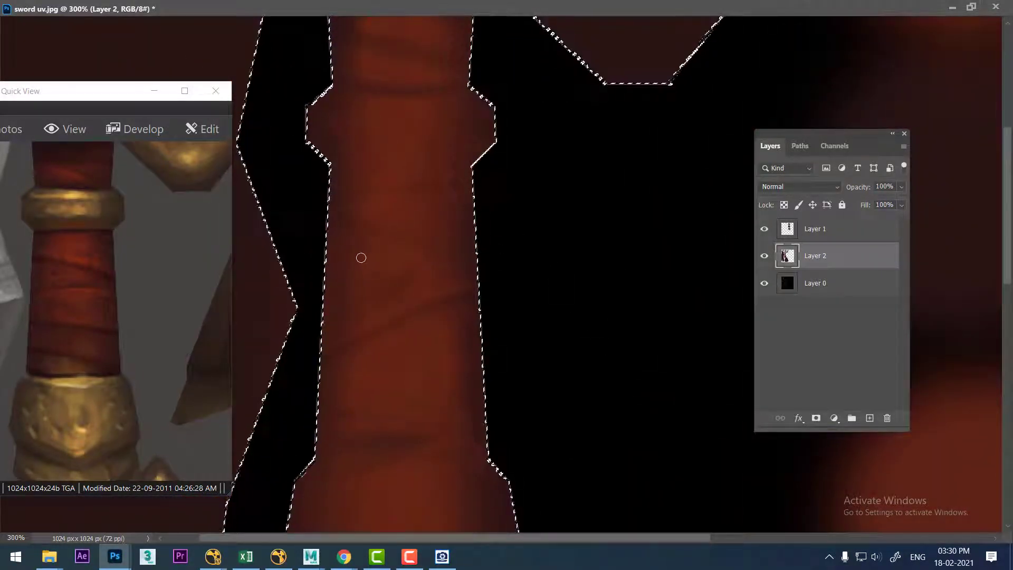
{"action": "key", "text": "ctrl+plus"}
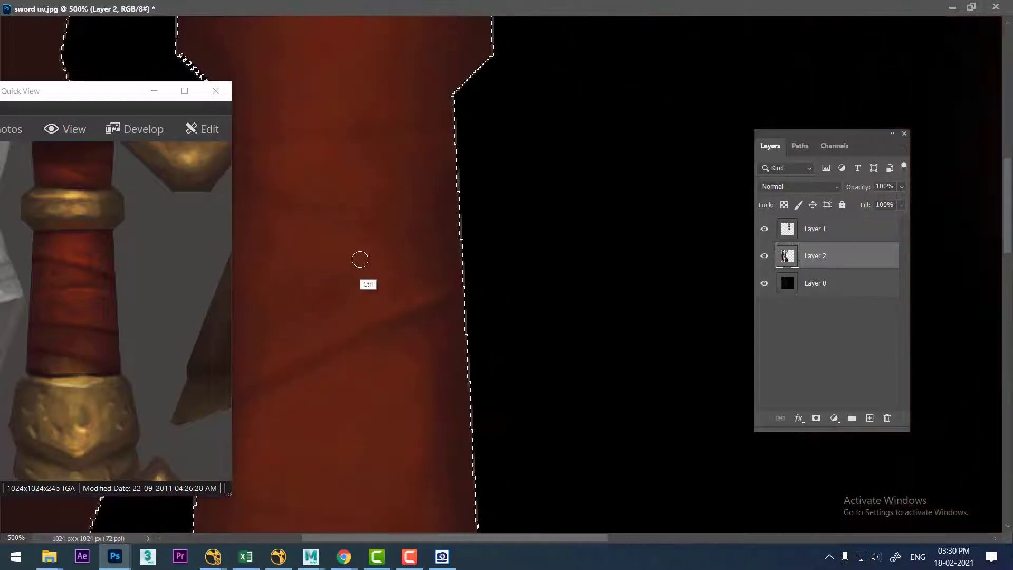
{"action": "key", "text": "ctrl+plus"}
{"action": "key", "text": "ctrl+plus"}
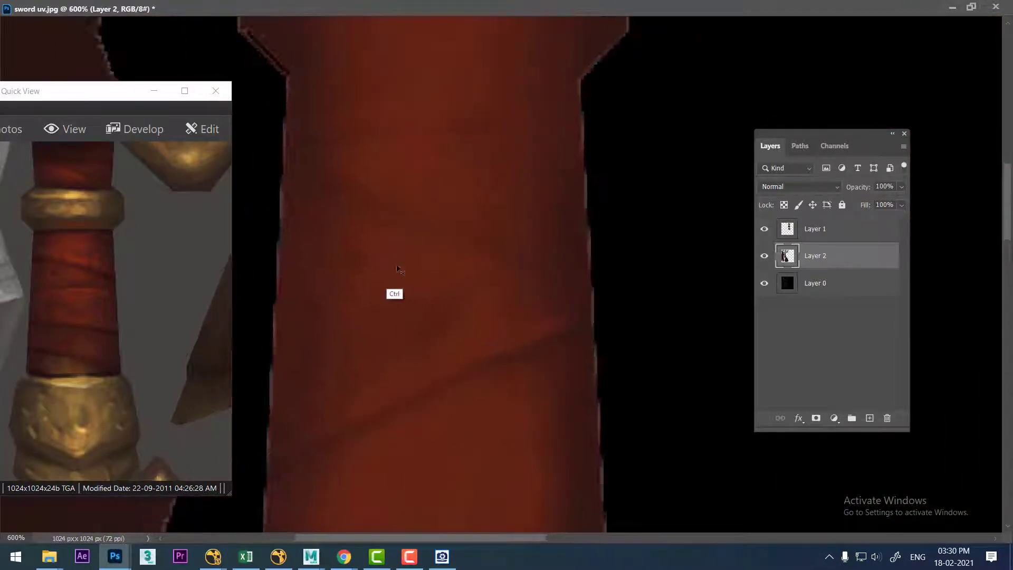
{"action": "key", "text": "ctrl+plus"}
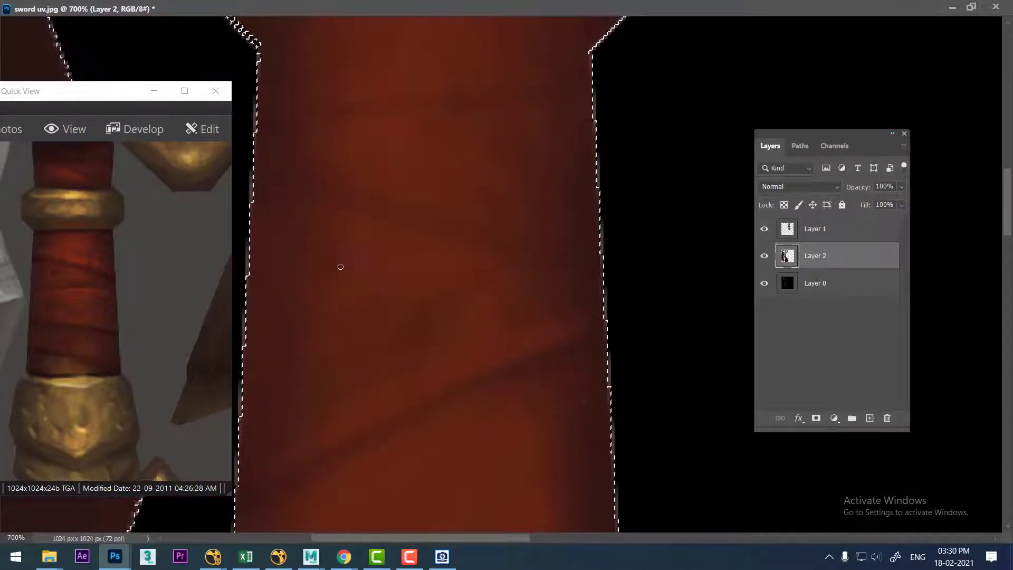
Fine-tune the brush size, zoom out slightly, and leave full-screen mode for the standard workspace.
{"action": "key", "text": "bracketleft"}
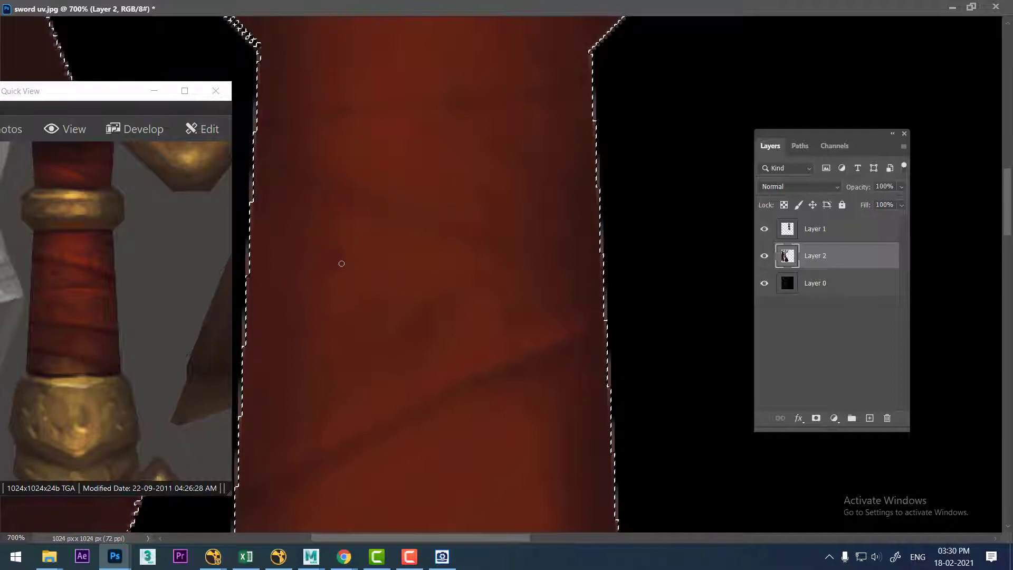
{"action": "key", "text": "bracketright"}
{"action": "key", "text": "bracketright"}
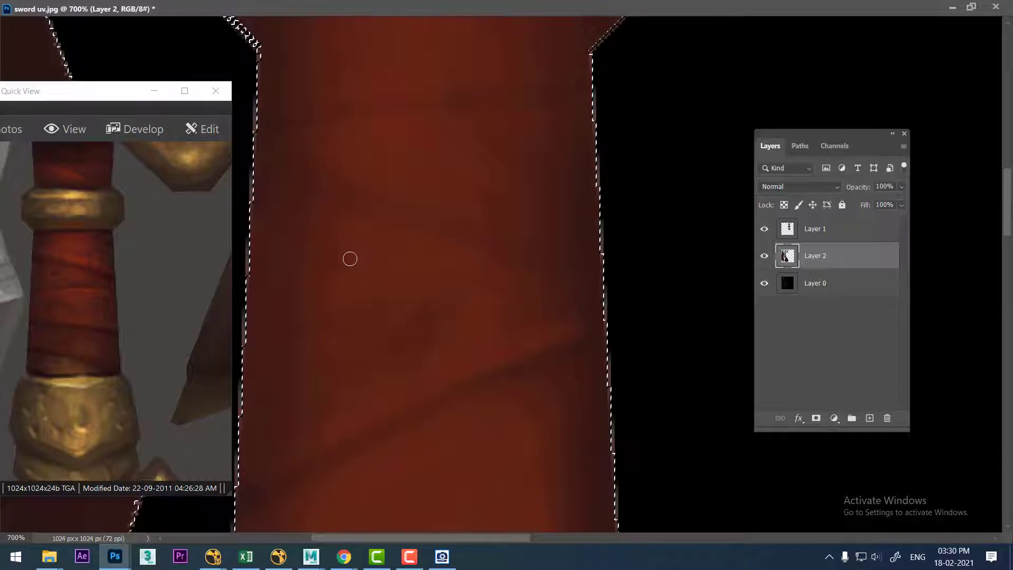
{"action": "key", "text": "ctrl+minus"}
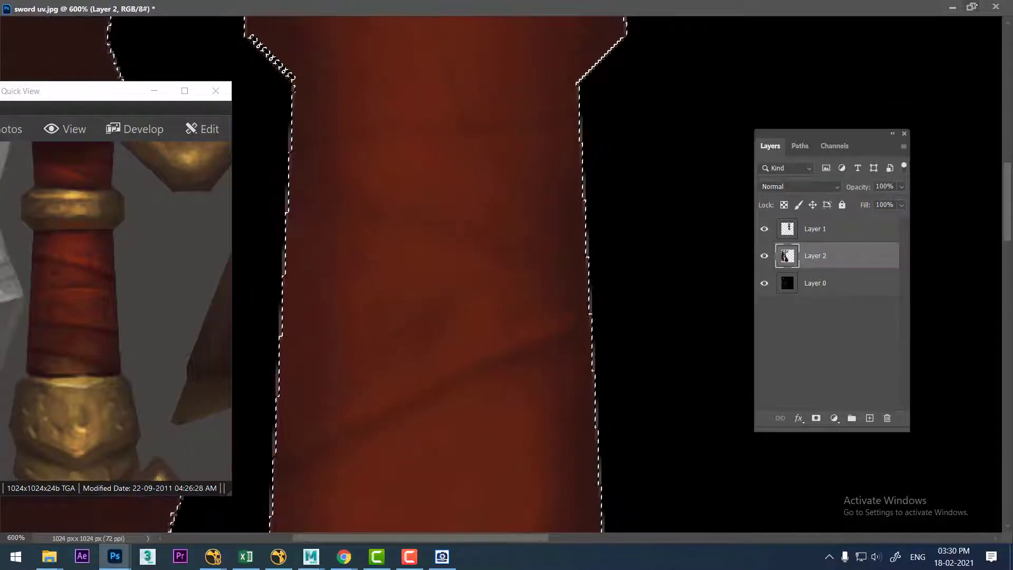
{"action": "key", "text": "f"}
{"action": "left_click", "coordinate": [270, 29]}
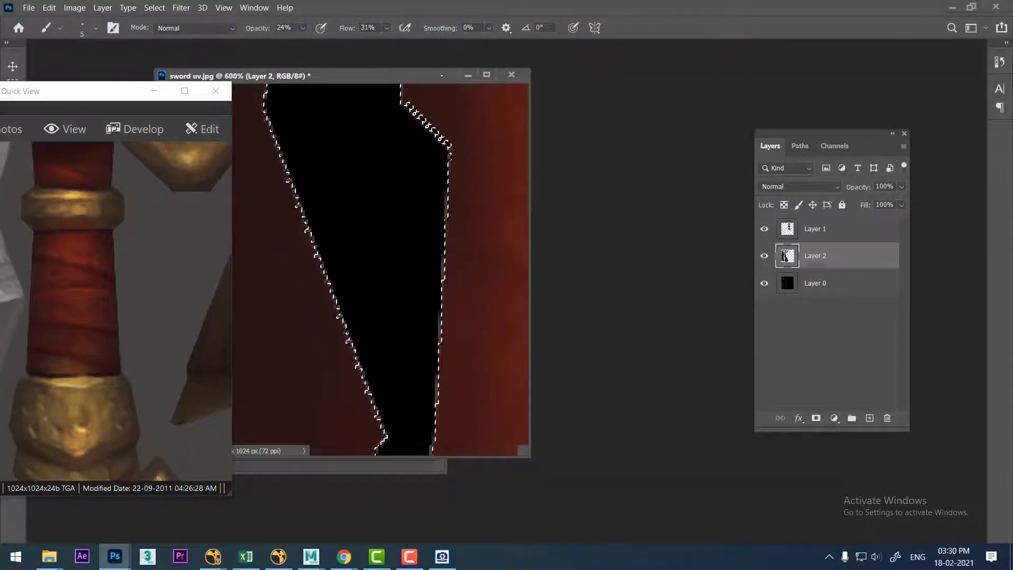
{"action": "key", "text": "f"}
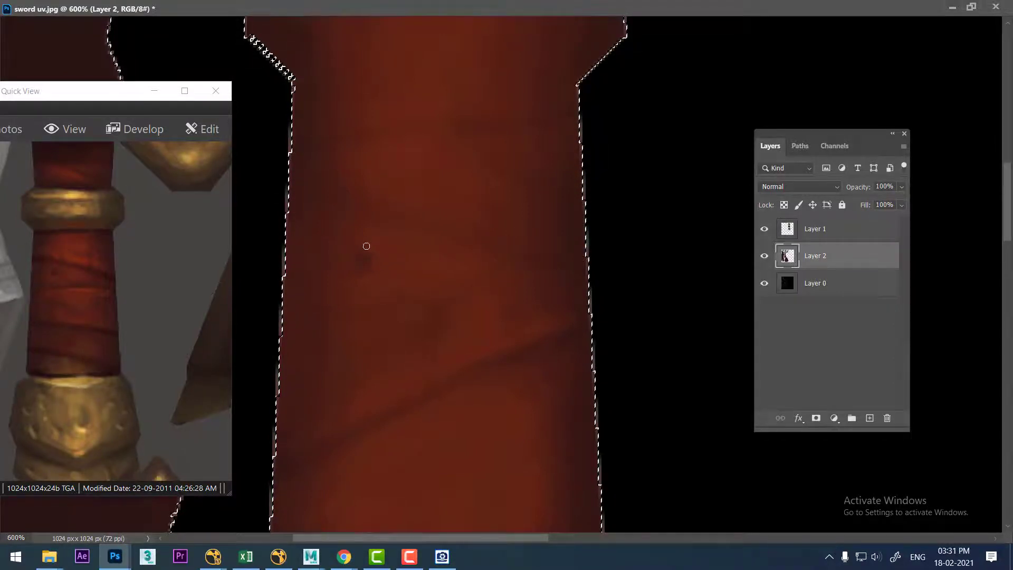
{"action": "scroll", "coordinate": [560, 222], "scroll_direction": "down", "scroll_amount": 2}
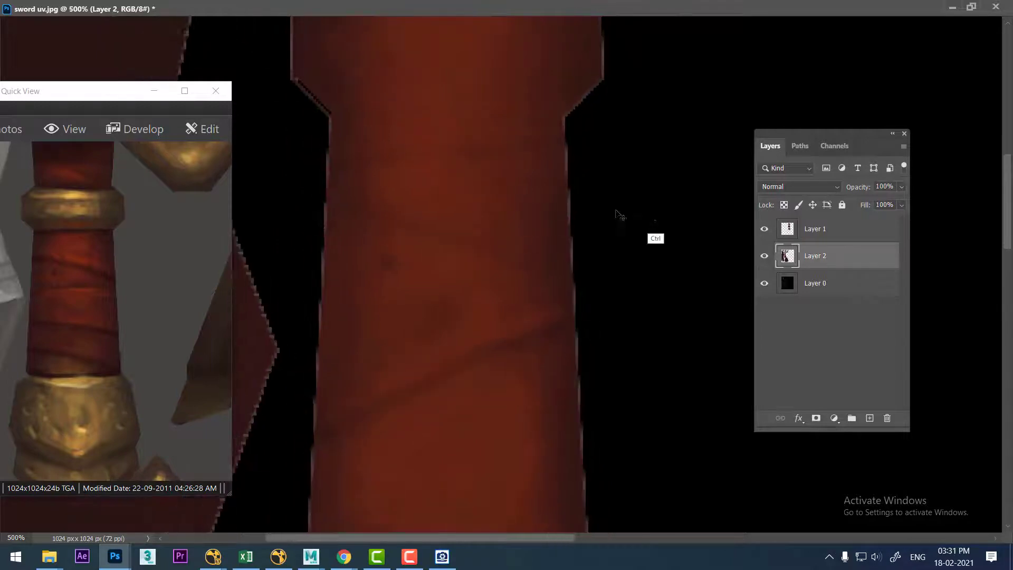
{"action": "scroll", "coordinate": [681, 261], "scroll_direction": "down", "scroll_amount": 2}
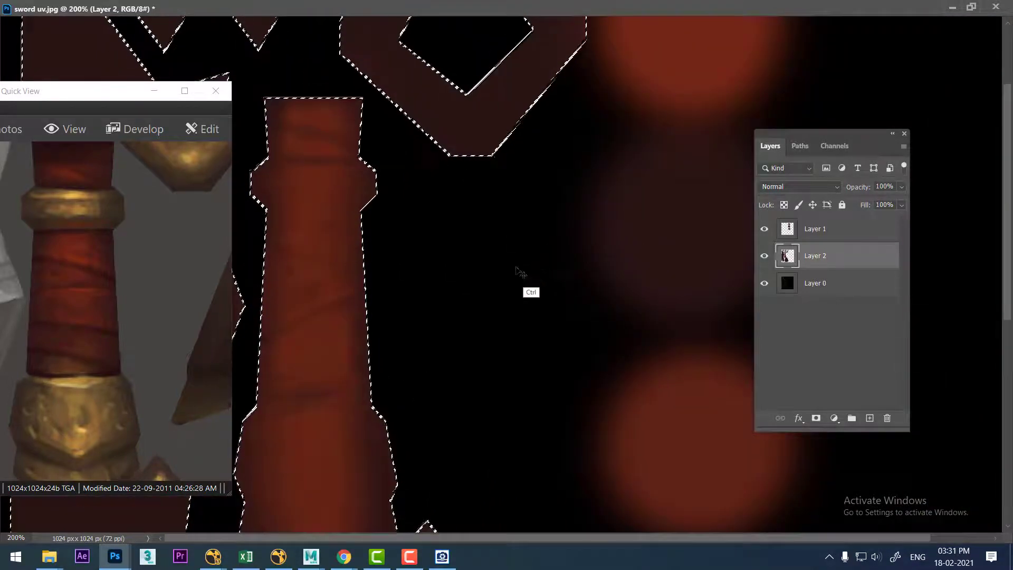
{"action": "left_click", "coordinate": [971, 6]}
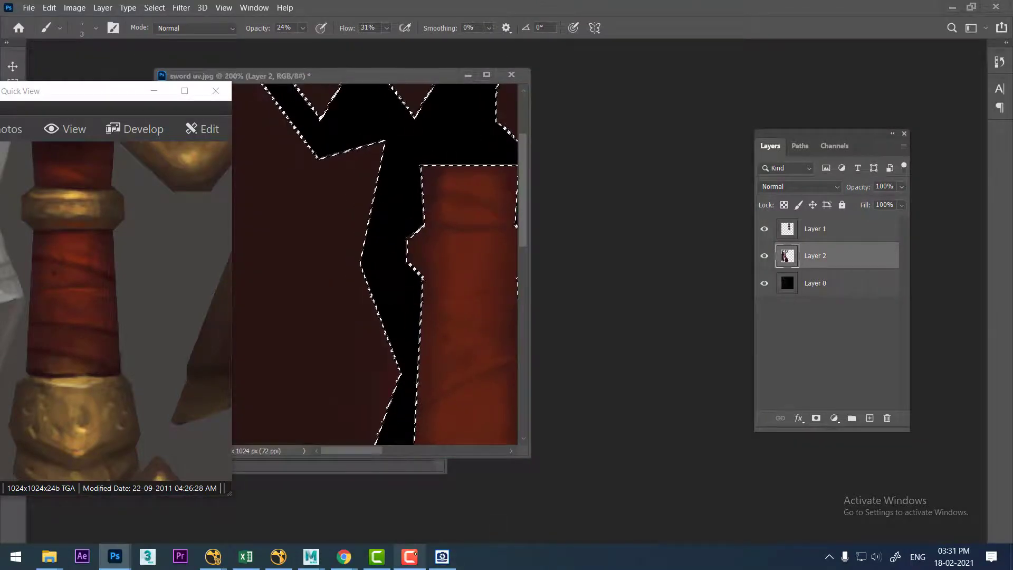
Clear the selection, hide the UVs and Layers 45–41, then re-show Layers 39–43 and toggle Layer 45.
{"action": "key", "text": "ctrl+d"}
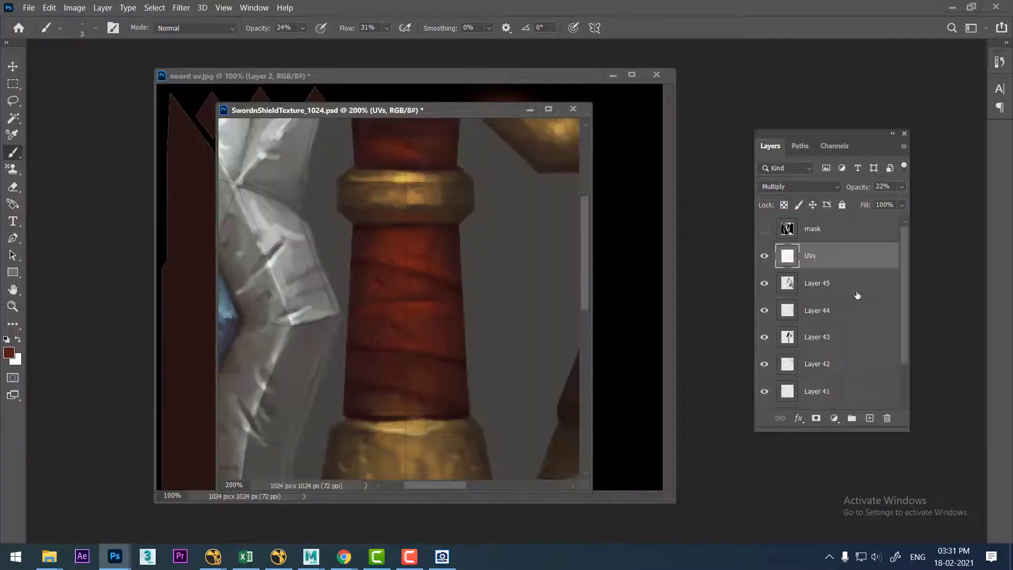
{"action": "left_click_drag", "start_coordinate": [765, 255], "coordinate": [764, 393]}
{"action": "scroll", "coordinate": [804, 337], "scroll_direction": "down", "scroll_amount": 2}
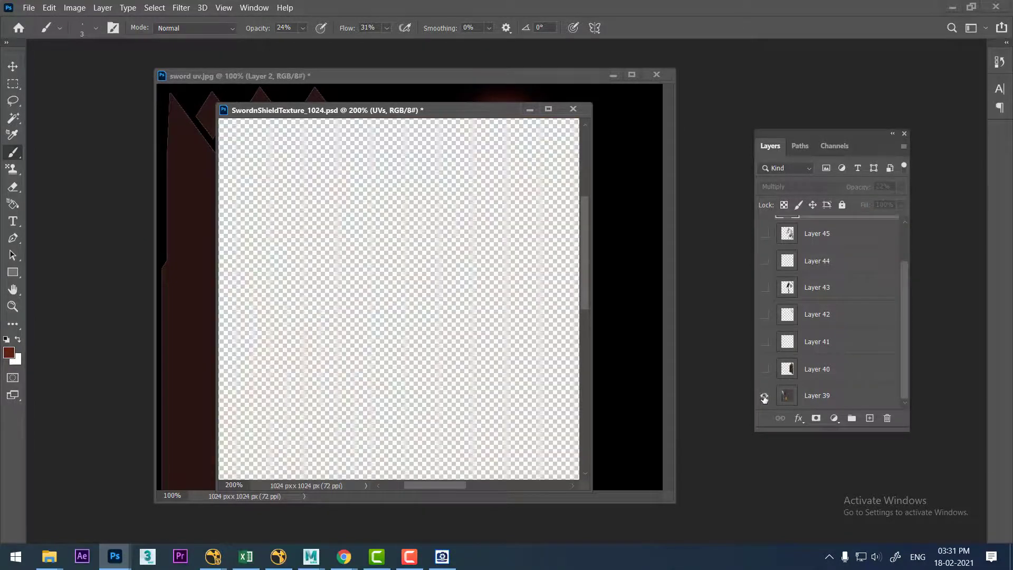
{"action": "left_click", "coordinate": [764, 395]}
{"action": "left_click", "coordinate": [764, 369]}
{"action": "left_click", "coordinate": [768, 340]}
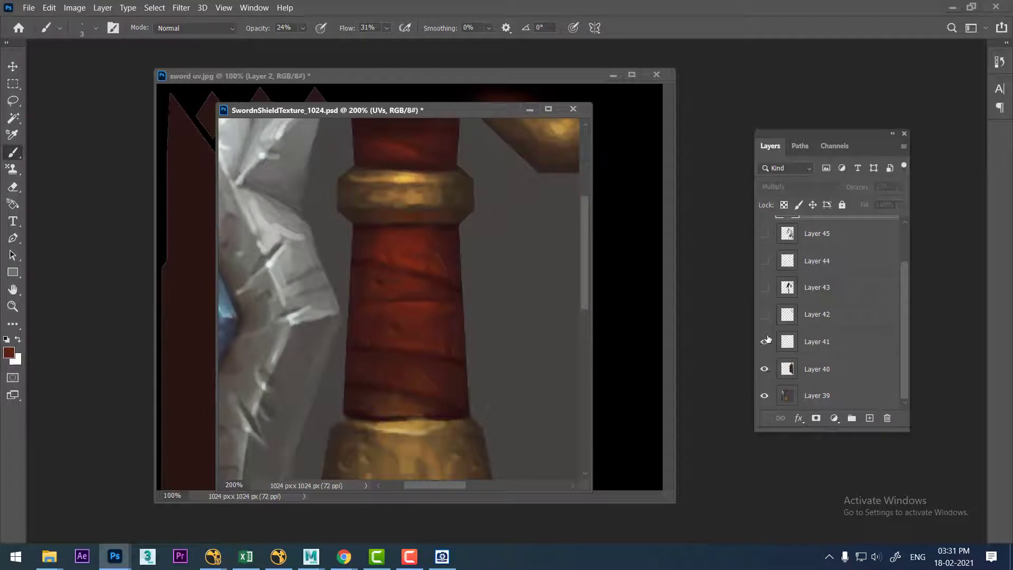
{"action": "left_click", "coordinate": [766, 315]}
{"action": "left_click", "coordinate": [764, 287]}
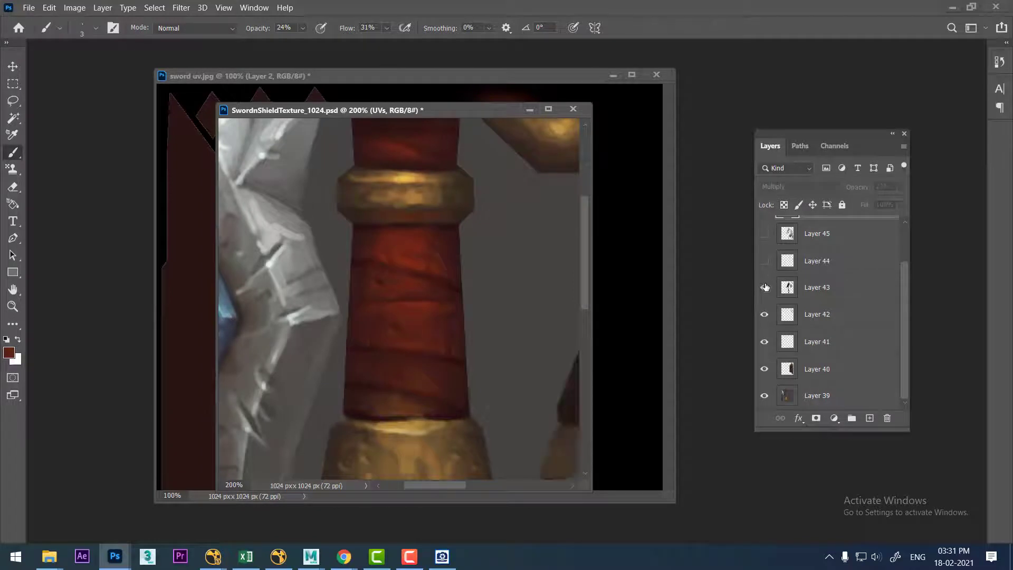
{"action": "left_click", "coordinate": [764, 233]}
{"action": "left_click", "coordinate": [764, 234]}
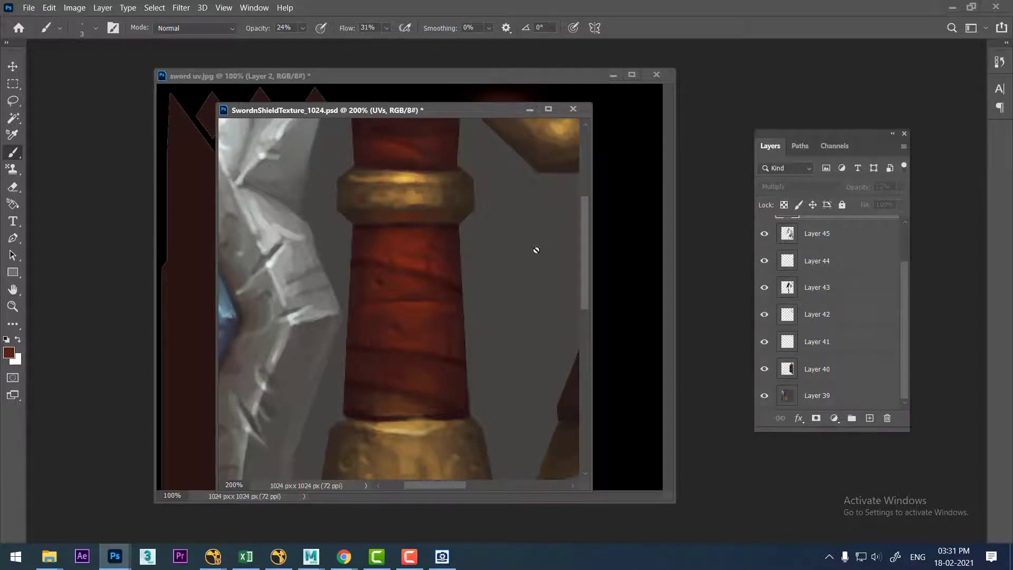
Zoom out, hide Layers 45–41 again, reveal Layers 41–44 in turn, then toggle the UVs and mask.
{"action": "scroll", "coordinate": [509, 335], "scroll_direction": "up", "scroll_amount": 2}
{"action": "scroll", "coordinate": [509, 335], "scroll_direction": "up", "scroll_amount": 2}
{"action": "key", "text": "ctrl+minus"}
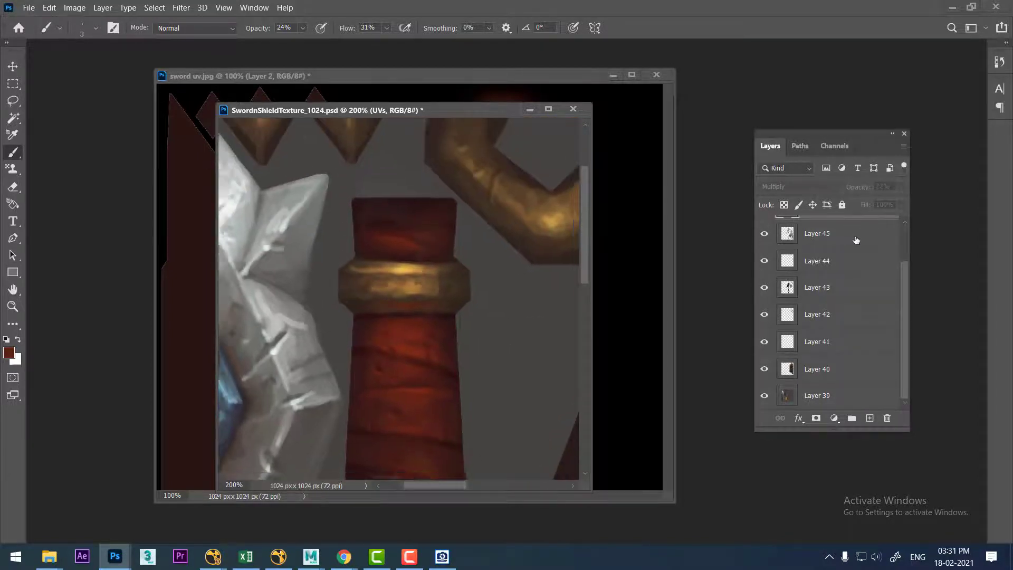
{"action": "left_click_drag", "start_coordinate": [764, 233], "coordinate": [765, 342]}
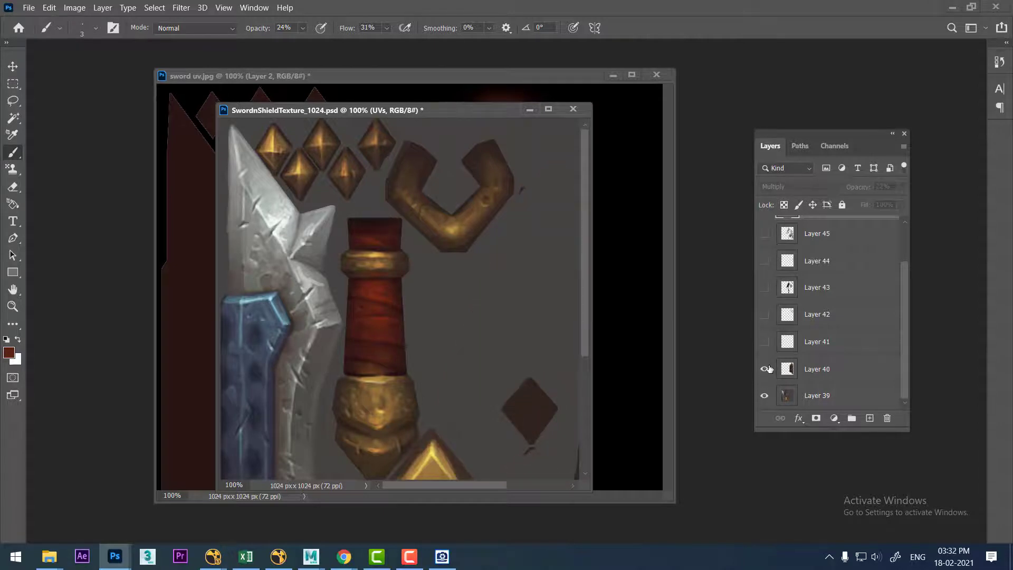
{"action": "left_click", "coordinate": [764, 342]}
{"action": "left_click_drag", "start_coordinate": [765, 315], "coordinate": [763, 261]}
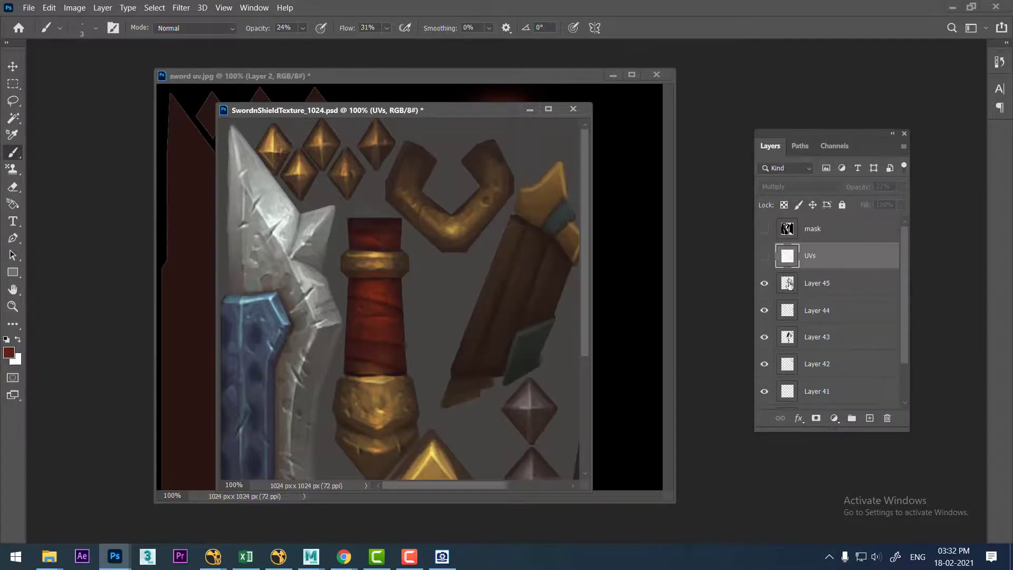
{"action": "left_click", "coordinate": [763, 257]}
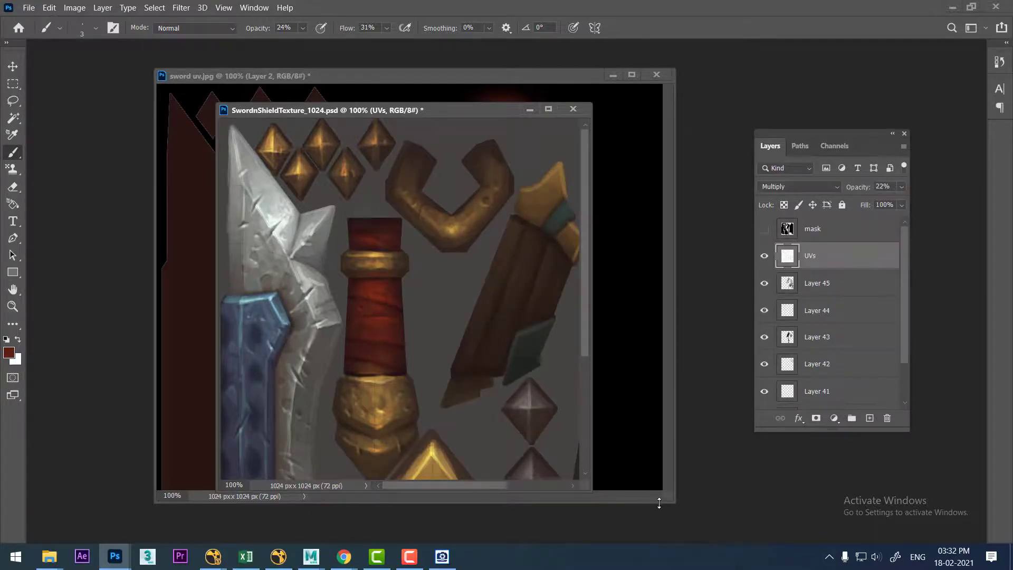
{"action": "left_click", "coordinate": [764, 228]}
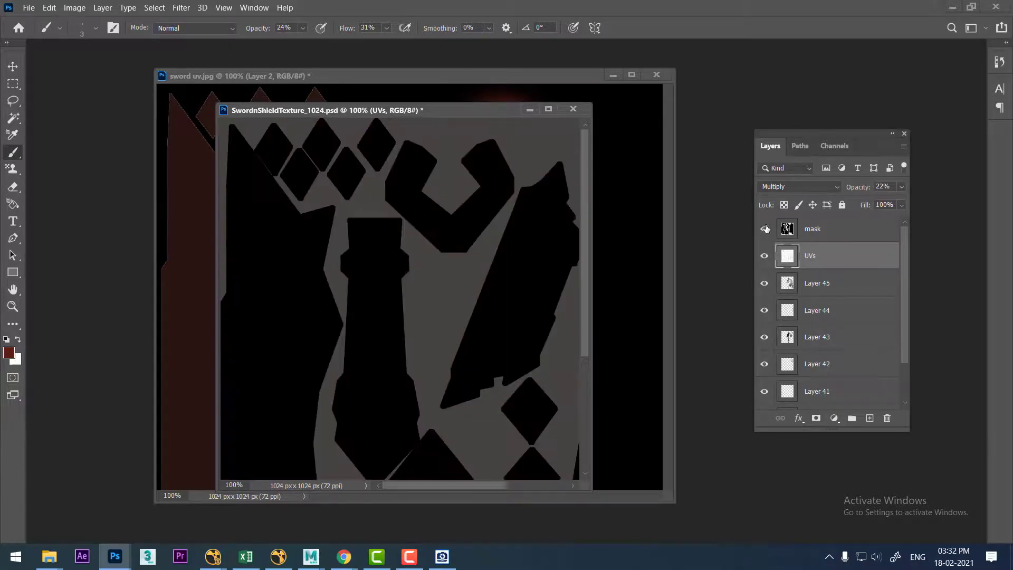
{"action": "left_click", "coordinate": [765, 229]}
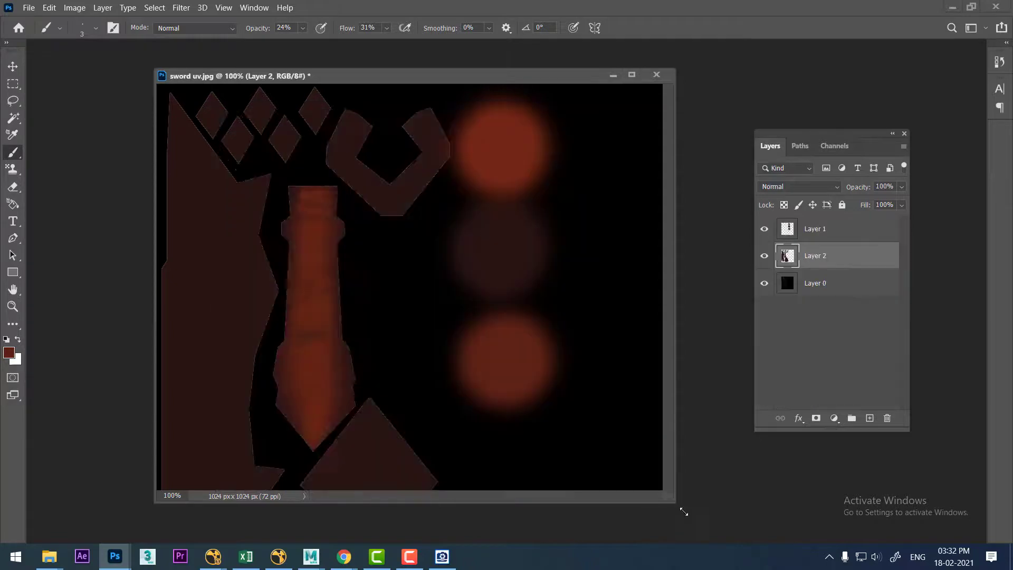
Move sword uv.jpg aside, zoom SwordnShieldTexture to 300% on the grip, and hide its UVs layer.
{"action": "left_click_drag", "start_coordinate": [672, 504], "coordinate": [803, 546]}
{"action": "left_click_drag", "start_coordinate": [627, 80], "coordinate": [791, 417]}
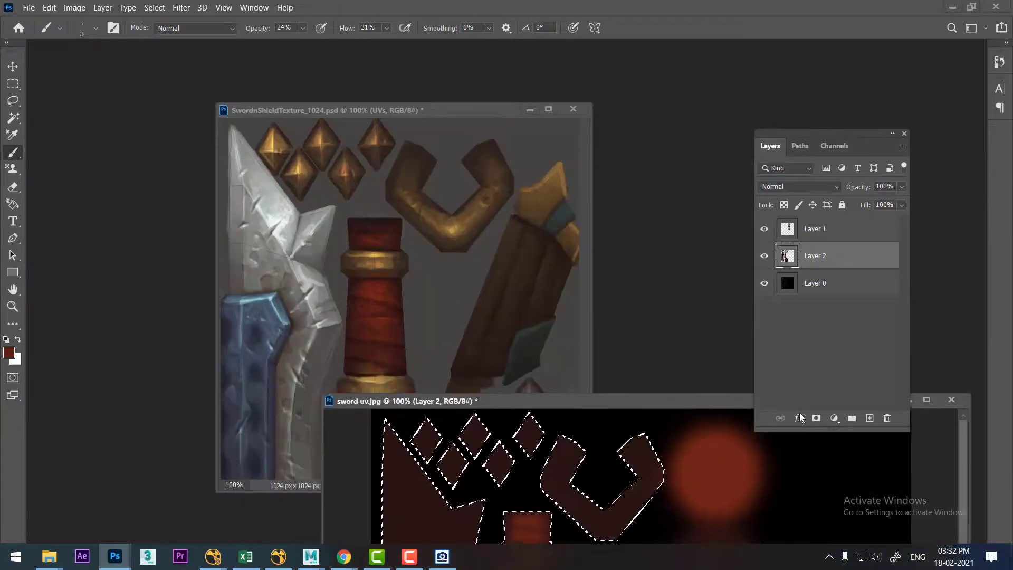
{"action": "left_click", "coordinate": [486, 114]}
{"action": "key", "text": "ctrl+plus"}
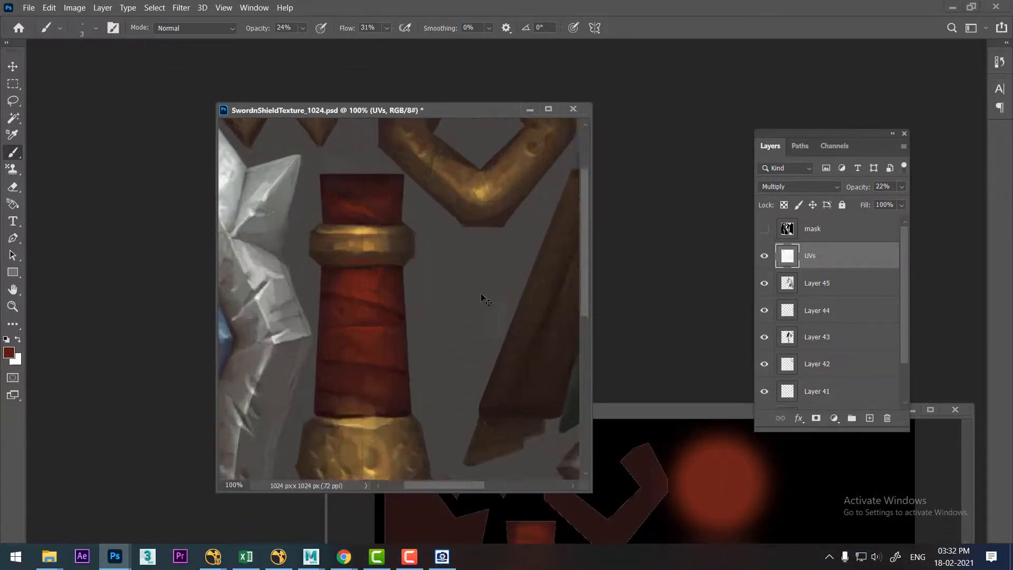
{"action": "key", "text": "ctrl+plus"}
{"action": "left_click_drag", "start_coordinate": [470, 328], "coordinate": [530, 322]}
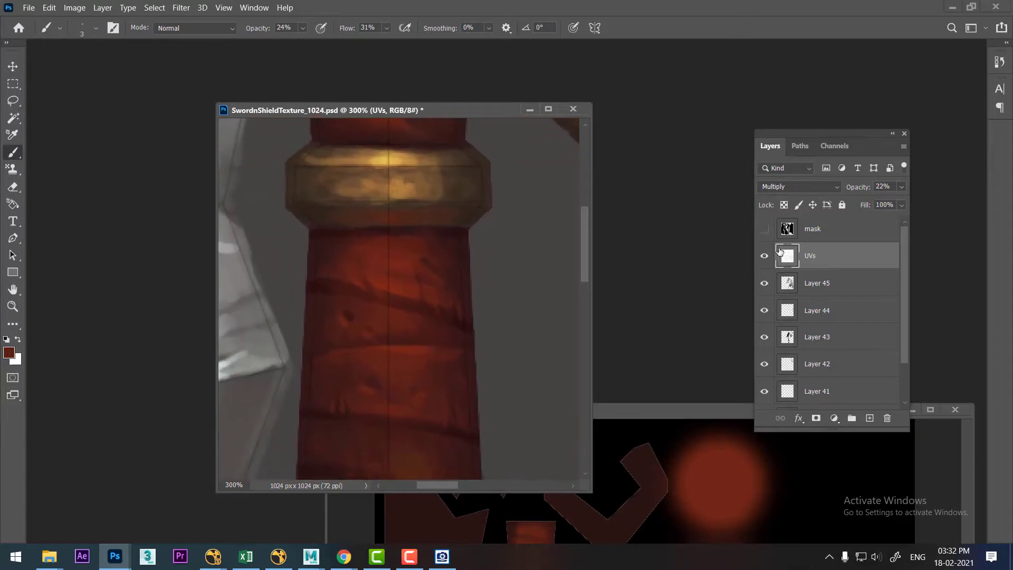
{"action": "left_click", "coordinate": [764, 255]}
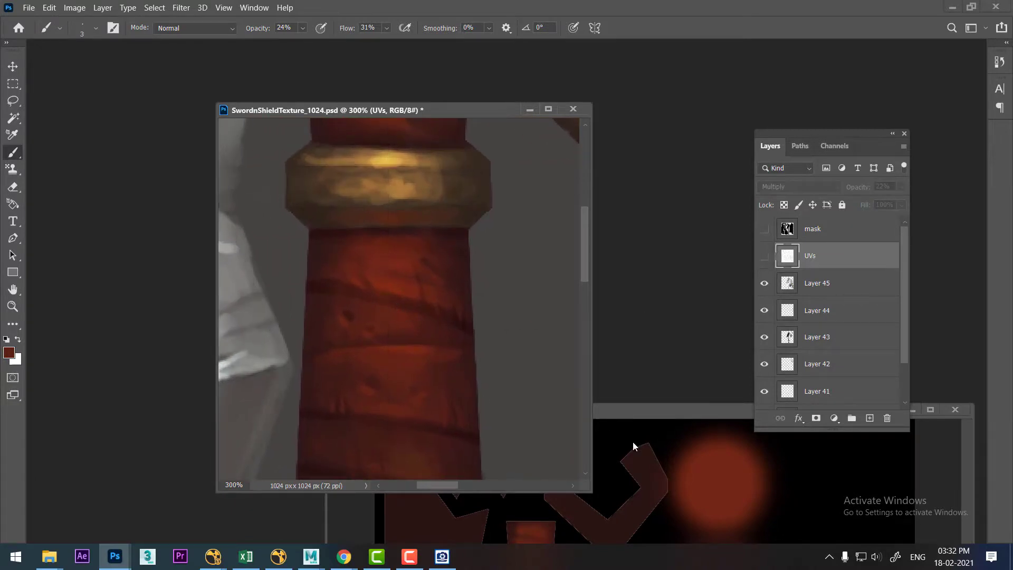
{"action": "left_click", "coordinate": [410, 556]}
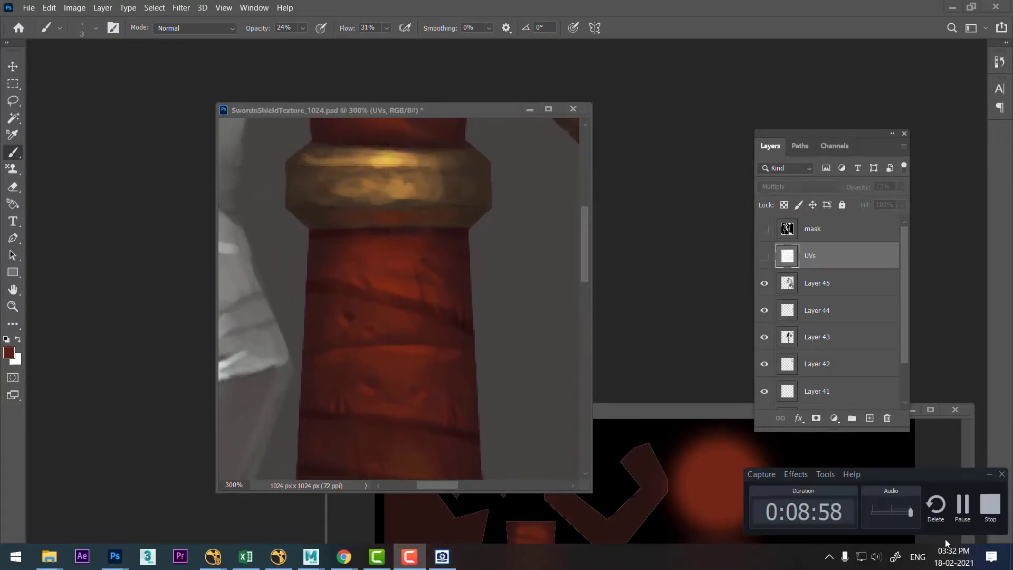